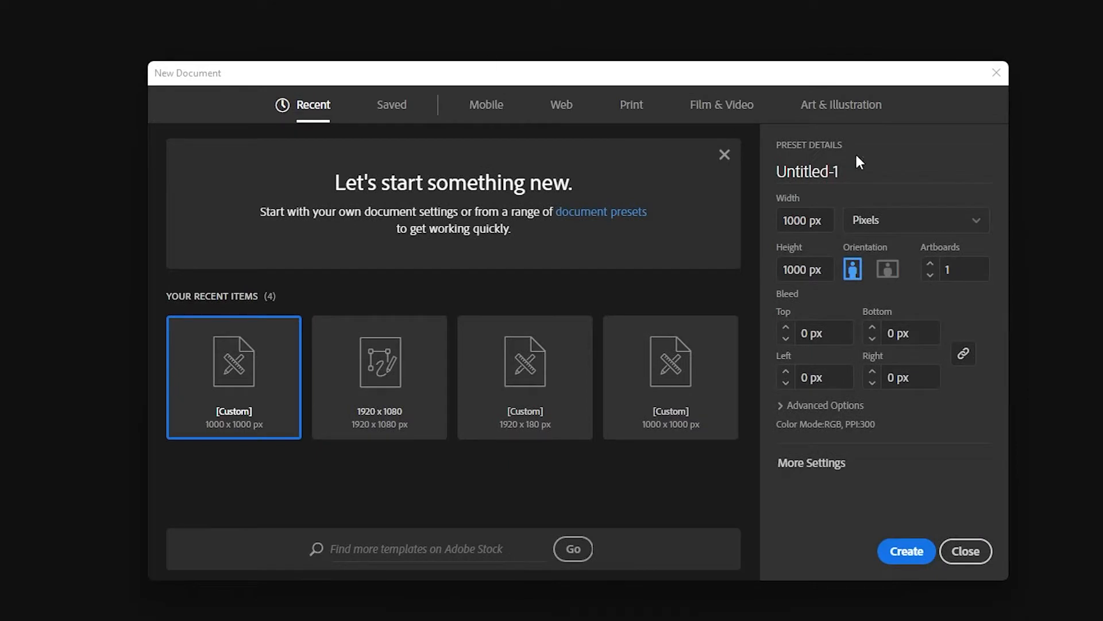
- Create a new 1000 x 1000 px document named "Circle Letter Logo"
double_click(795, 172)
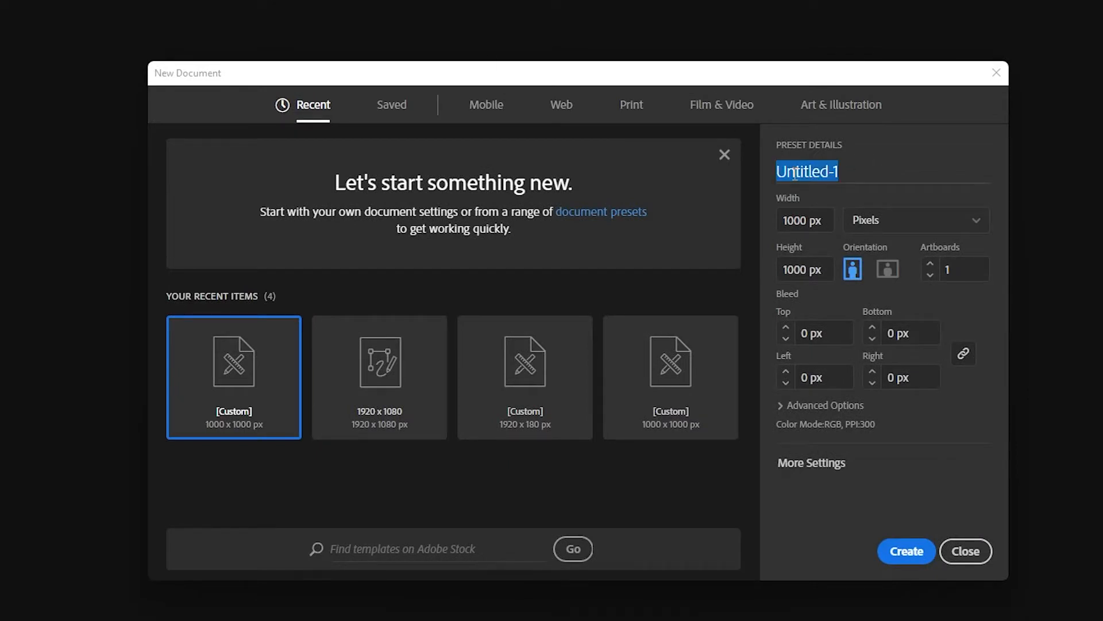
text(Circle )
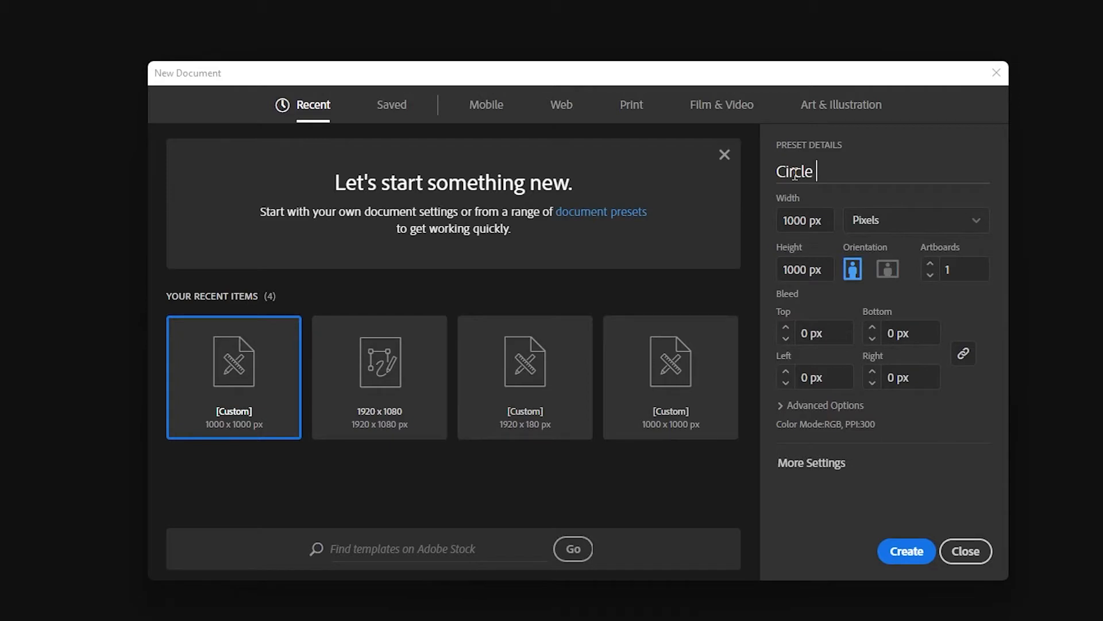
text(Letter Logo)
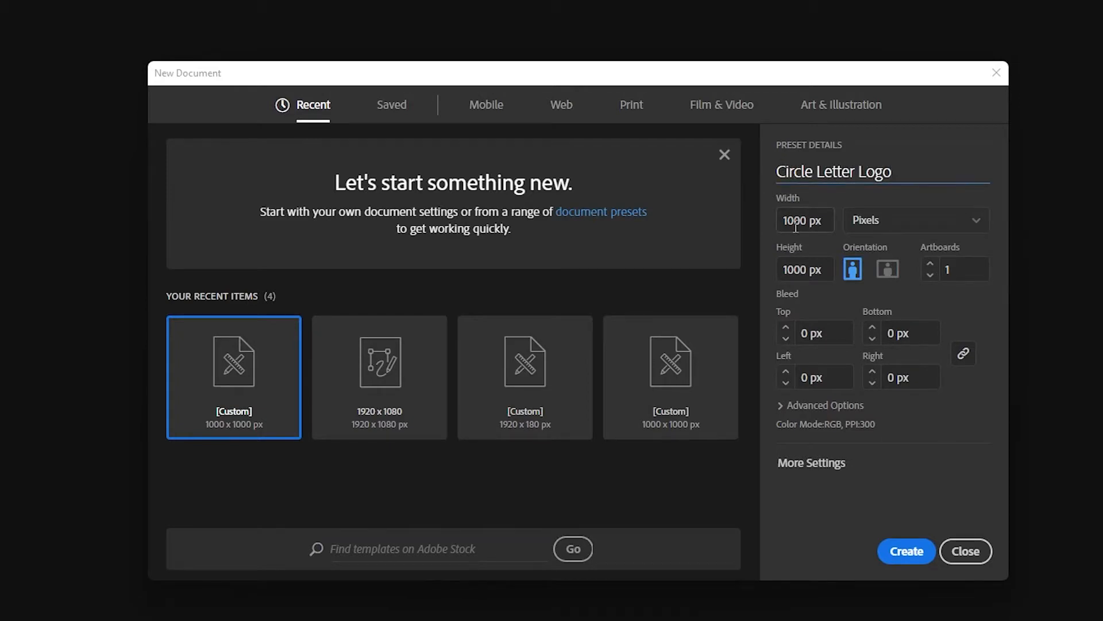
key(Tab)
key(Tab)
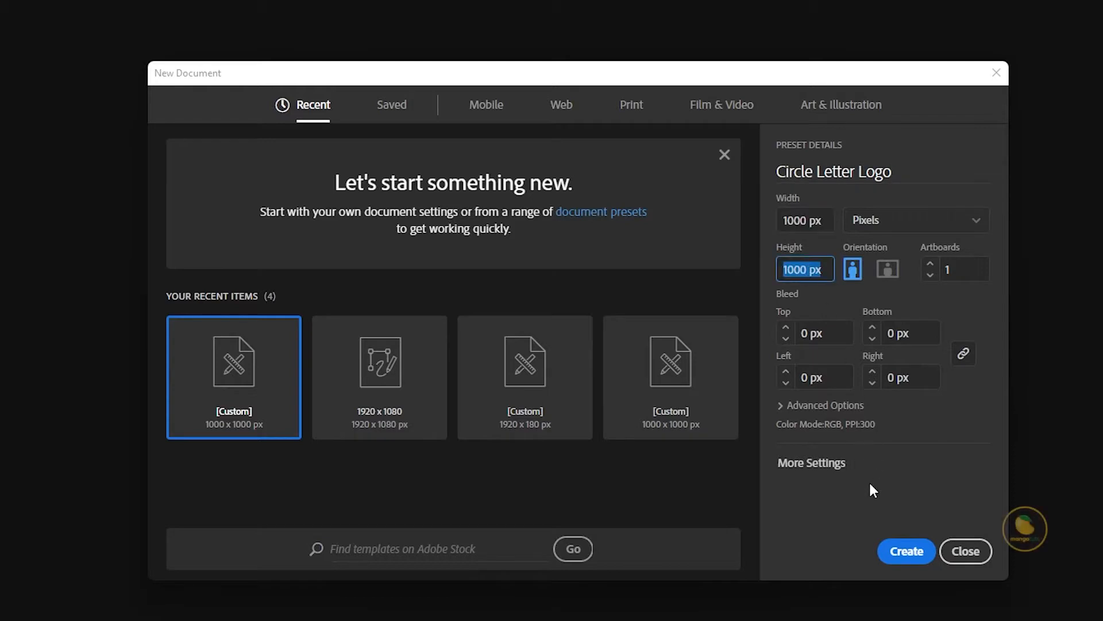
click(901, 550)
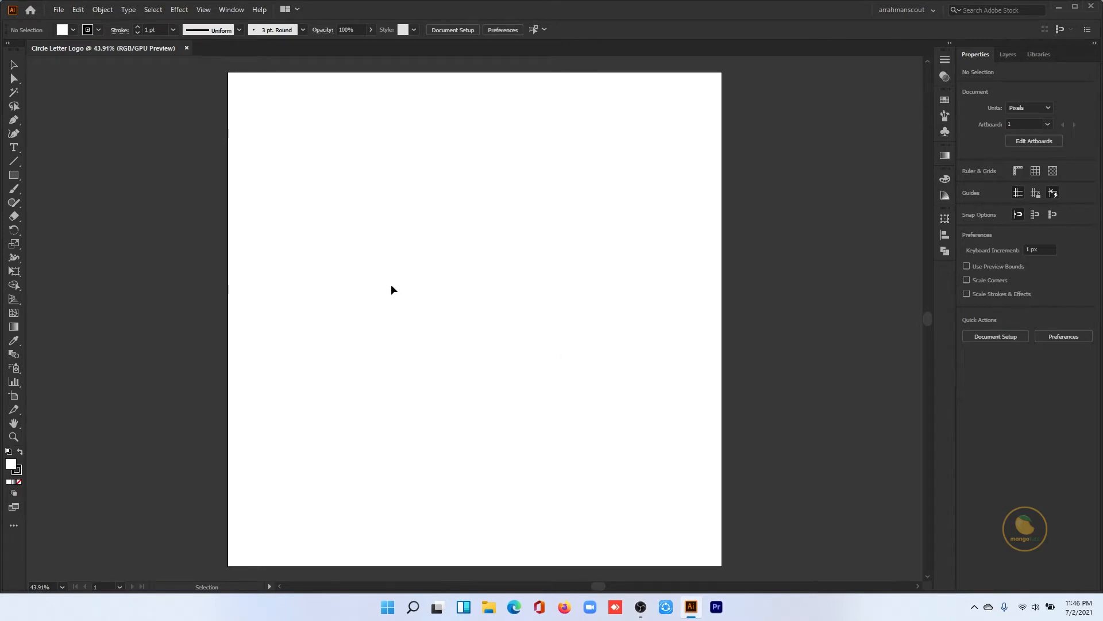
- Draw a vertical line about 922 px long near the artboard's left edge and set its stroke to 2 pt
click(18, 161)
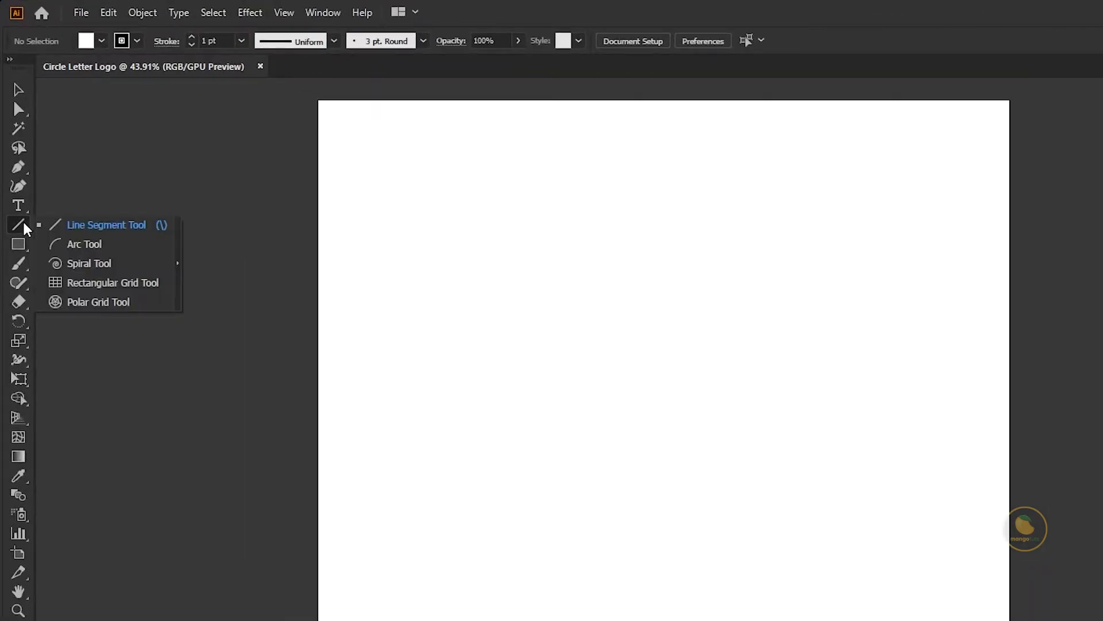
click(90, 230)
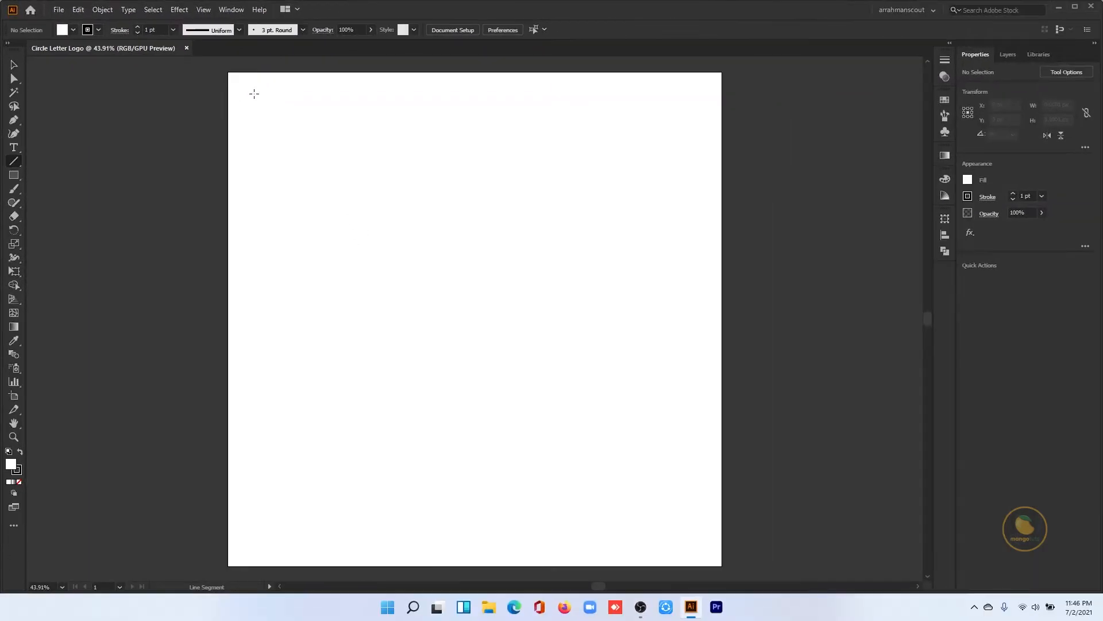
mouse_move(248, 92)
mouse_down()
mouse_move(258, 313)
mouse_move(239, 515)
mouse_move(247, 546)
mouse_up()
key(v)
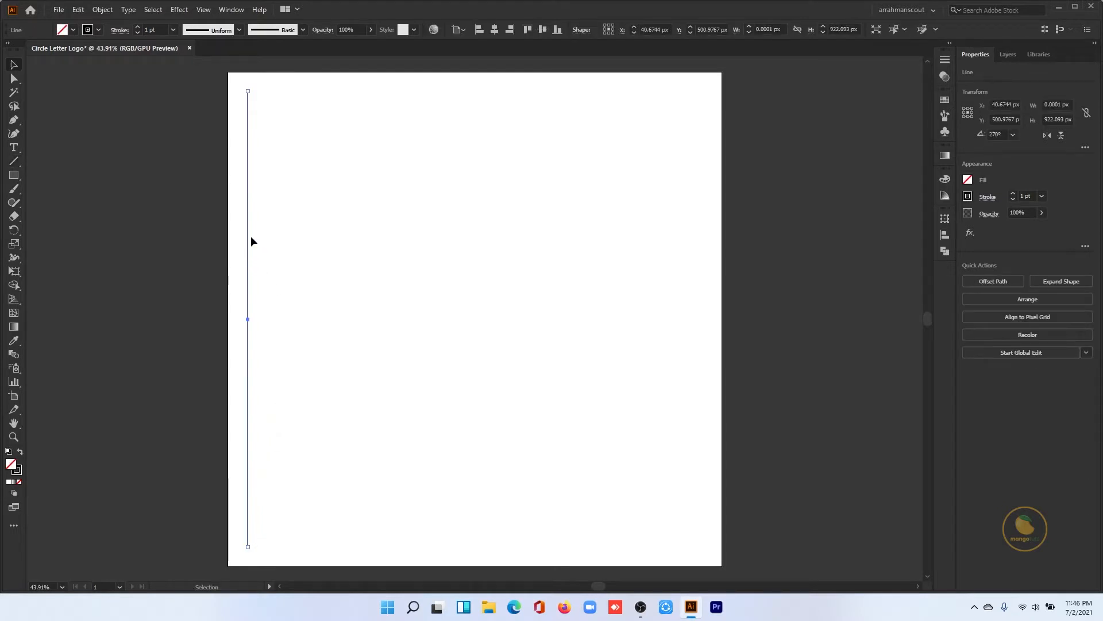
click(1012, 195)
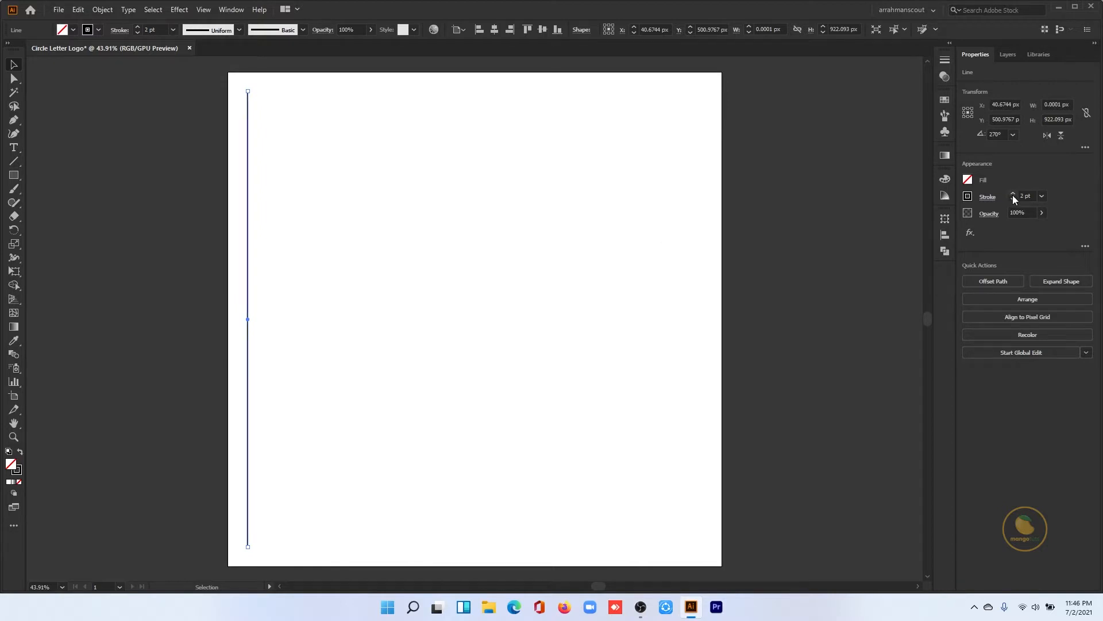
click(281, 270)
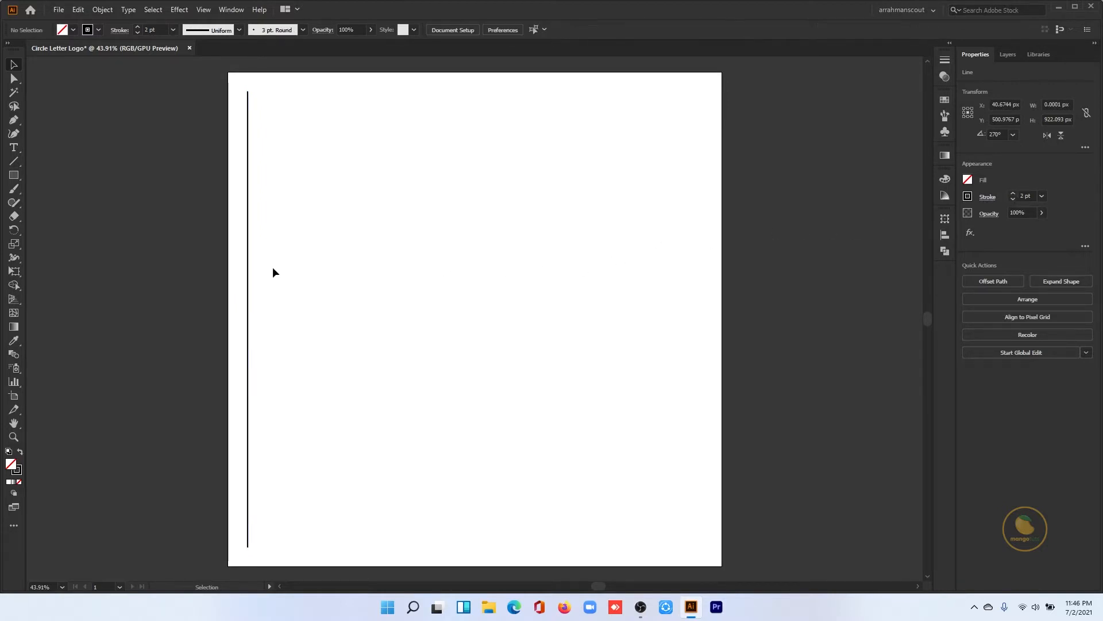
- Start a Transform effect on the vertical line and set it to 11 copies
click(249, 301)
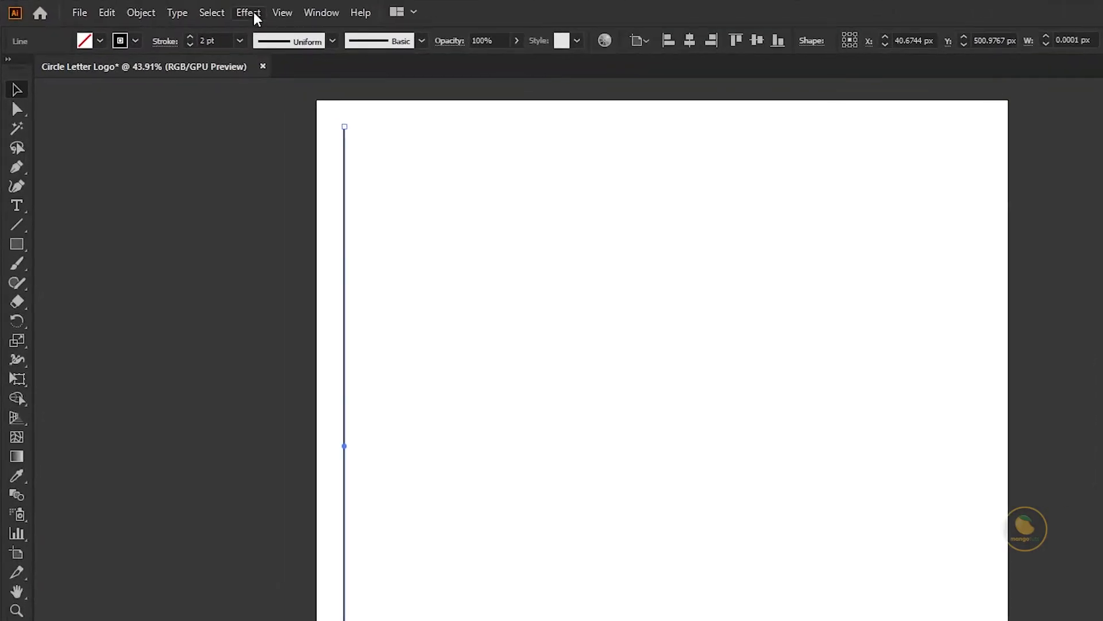
click(249, 13)
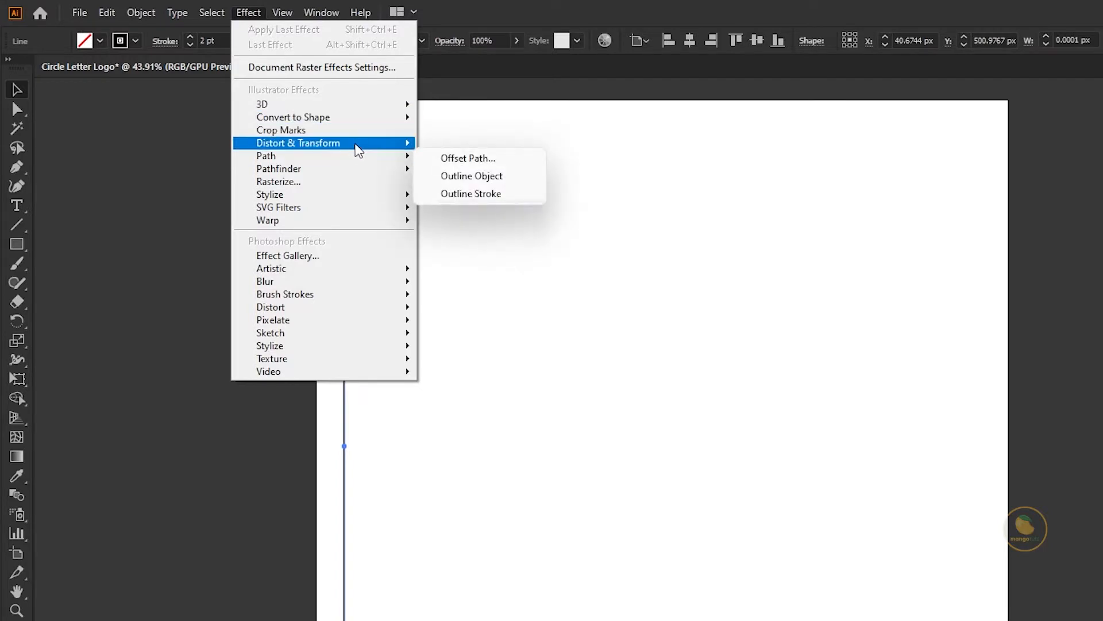
mouse_move(382, 147)
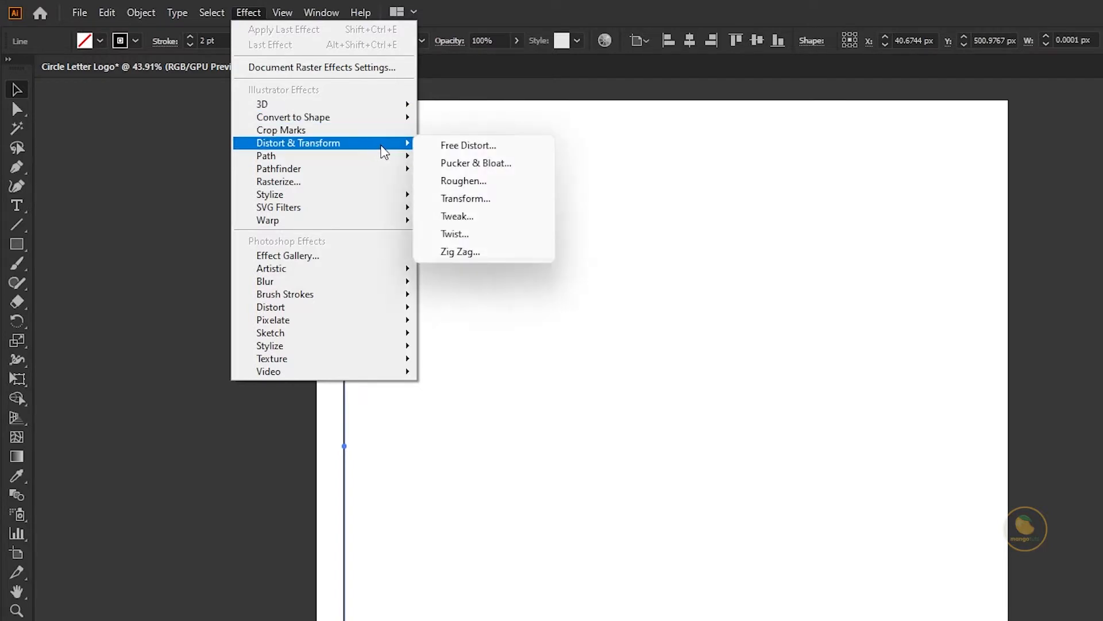
click(475, 199)
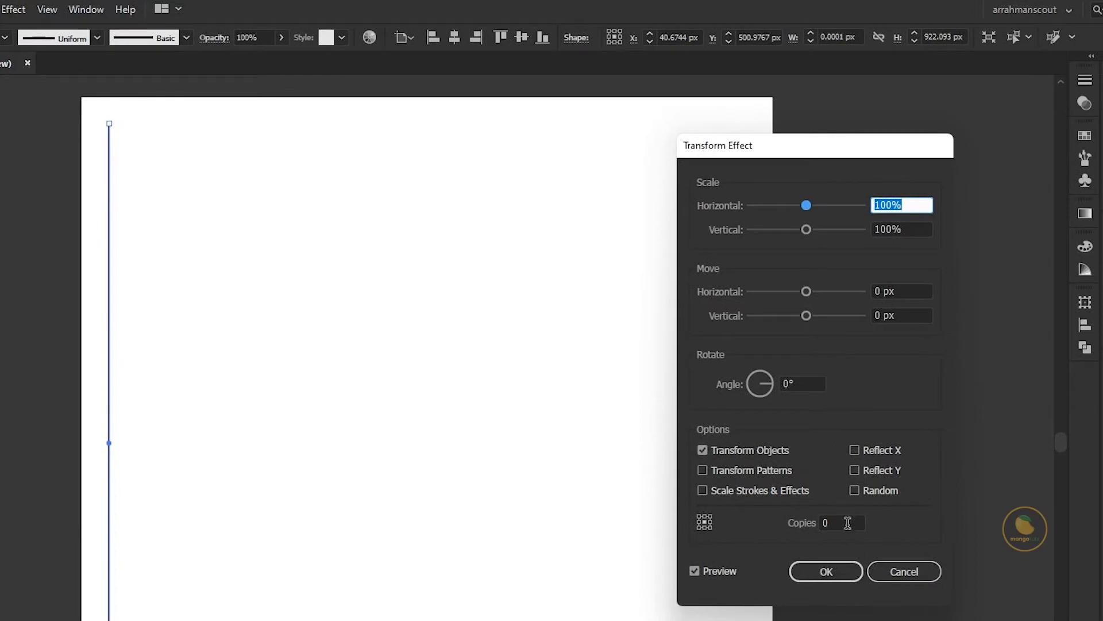
drag(847, 522, 823, 524)
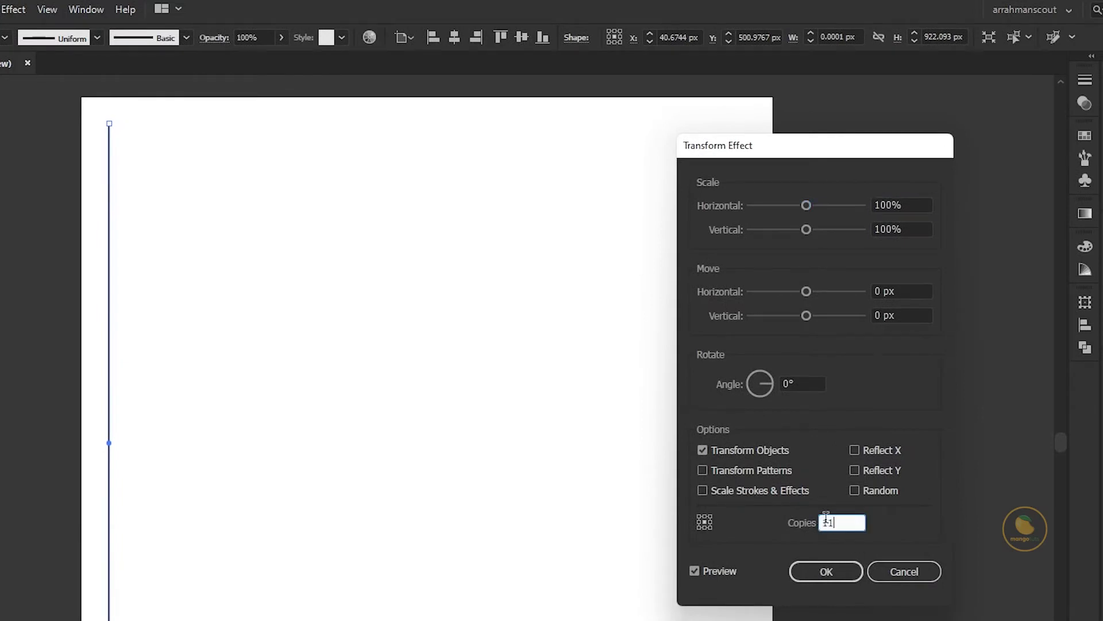
- Set the Transform effect's horizontal move to 40 px and apply it to the line
drag(901, 292, 870, 290)
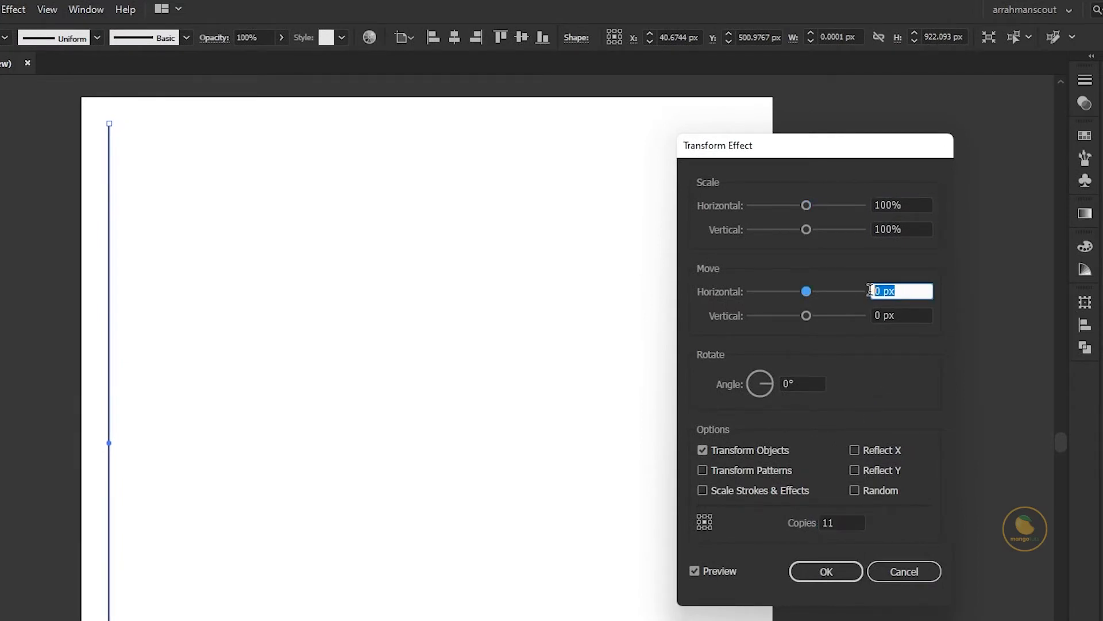
key(Up)
key(Up)
key(Up)
key(Up)
key(Up)
key(Up)
key(Up)
key(Up)
key(Up)
key(Up)
key(Up)
key(Up)
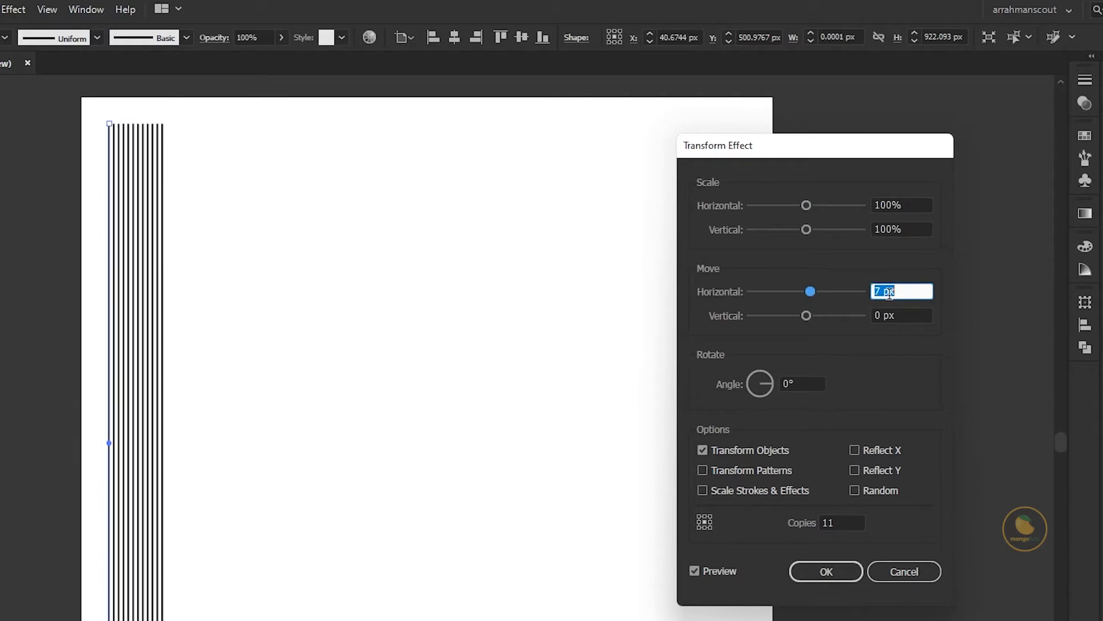
key(Up)
key(Up)
key(Up)
key(Up)
key(Up)
key(Up)
key(Up)
key(Up)
key(Up)
key(Up)
key(Up)
key(Up)
key(Up)
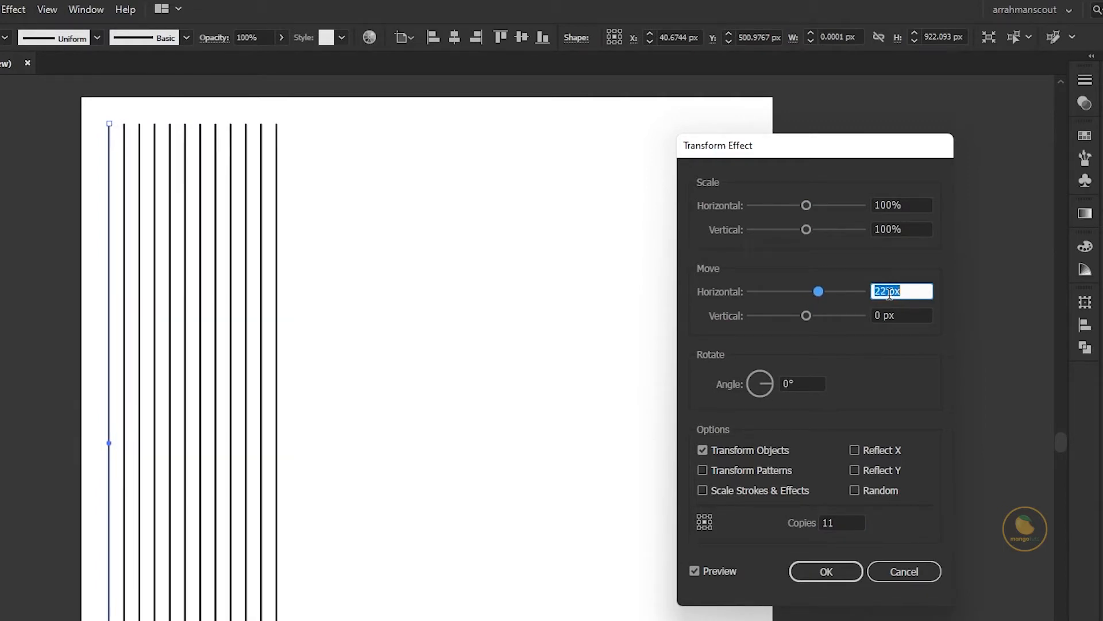
key(Up)
key(Up)
key(Up)
key(Up)
key(Up)
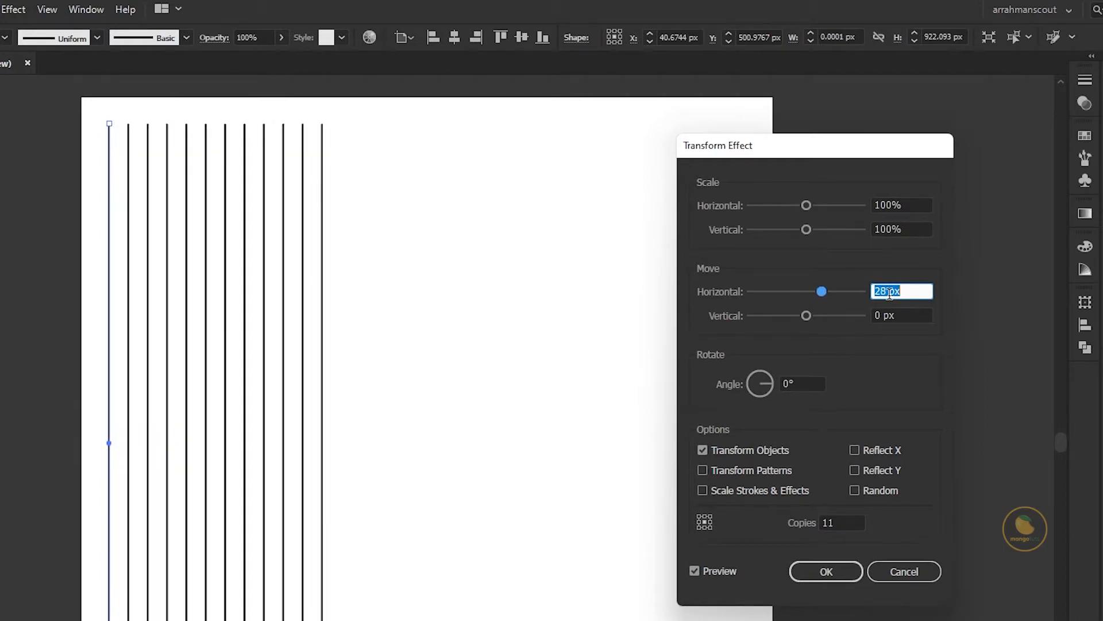
key(Up)
key(Up)
key(Up)
key(Up)
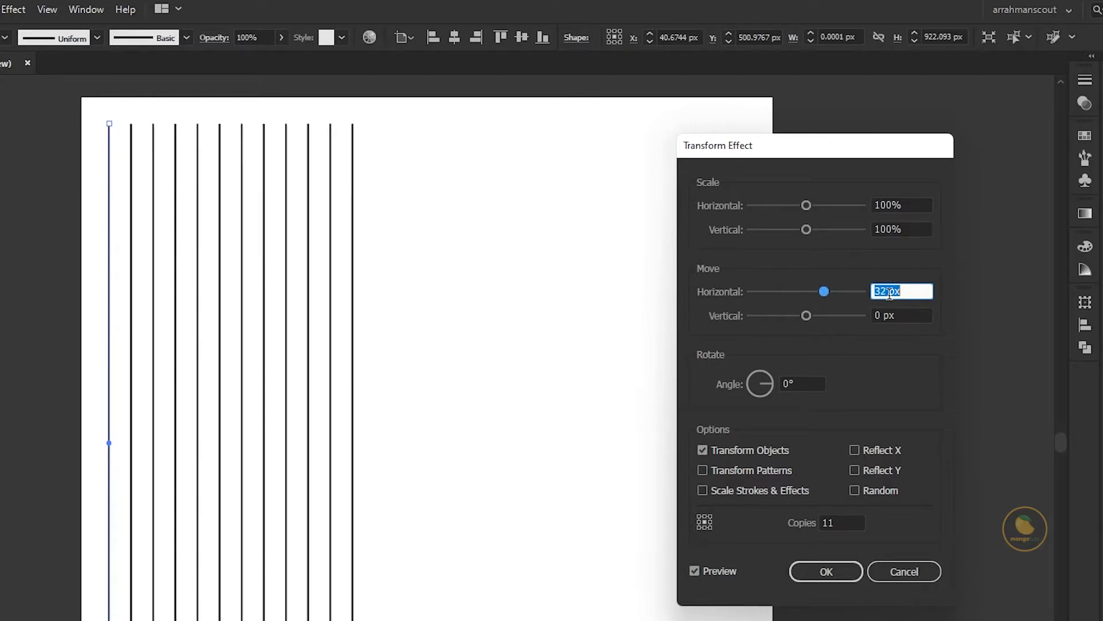
key(Up)
key(Up)
key(Up)
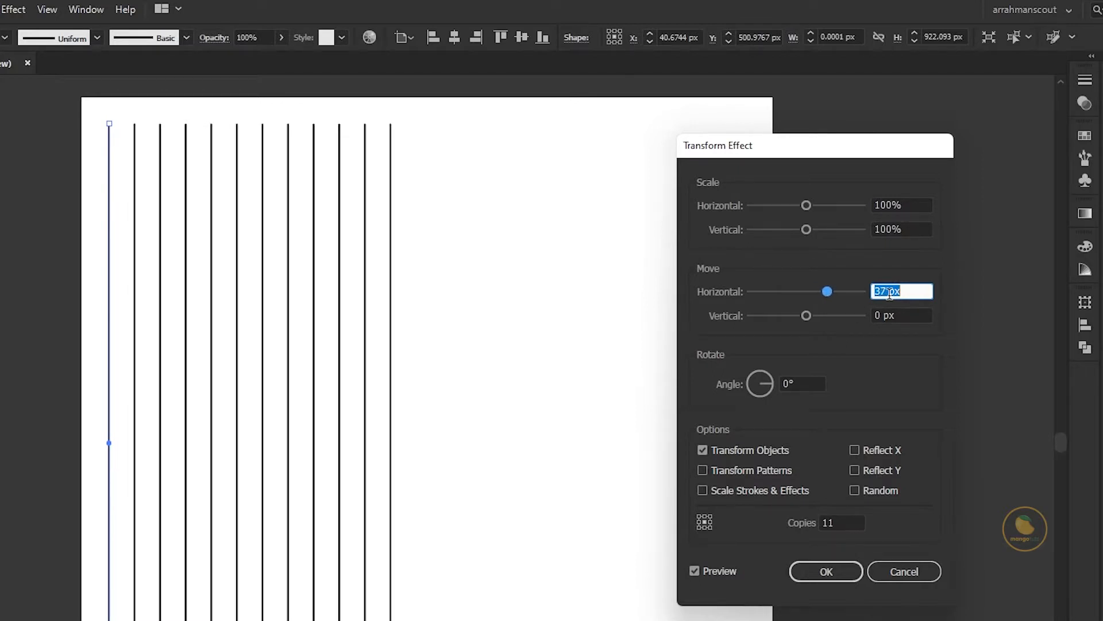
key(Down)
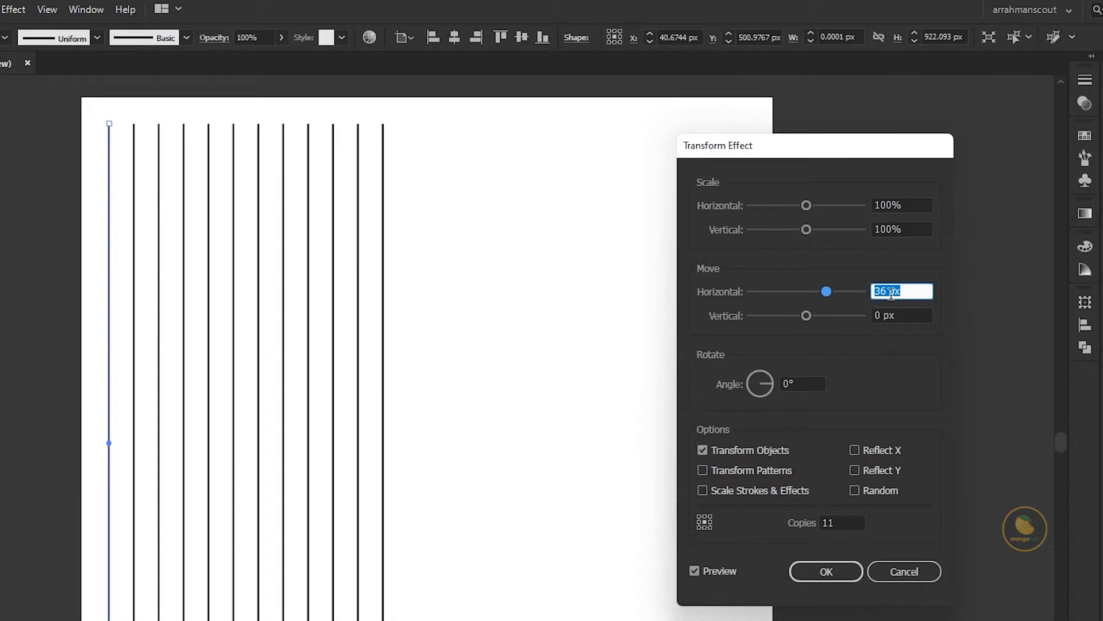
key(Up)
key(Up)
key(Up)
key(Up)
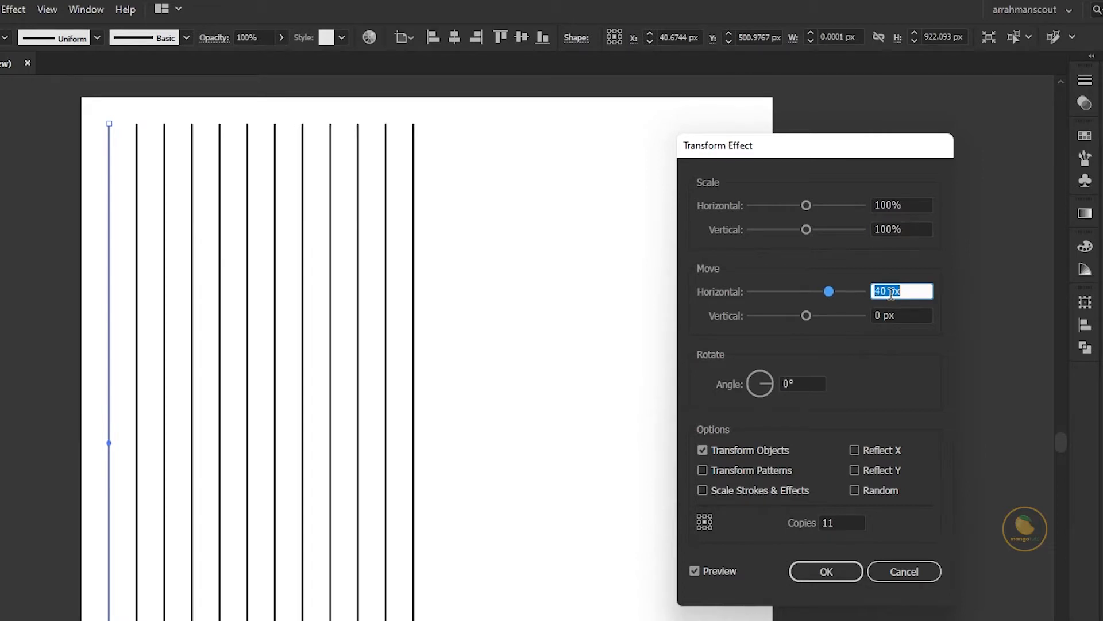
click(822, 570)
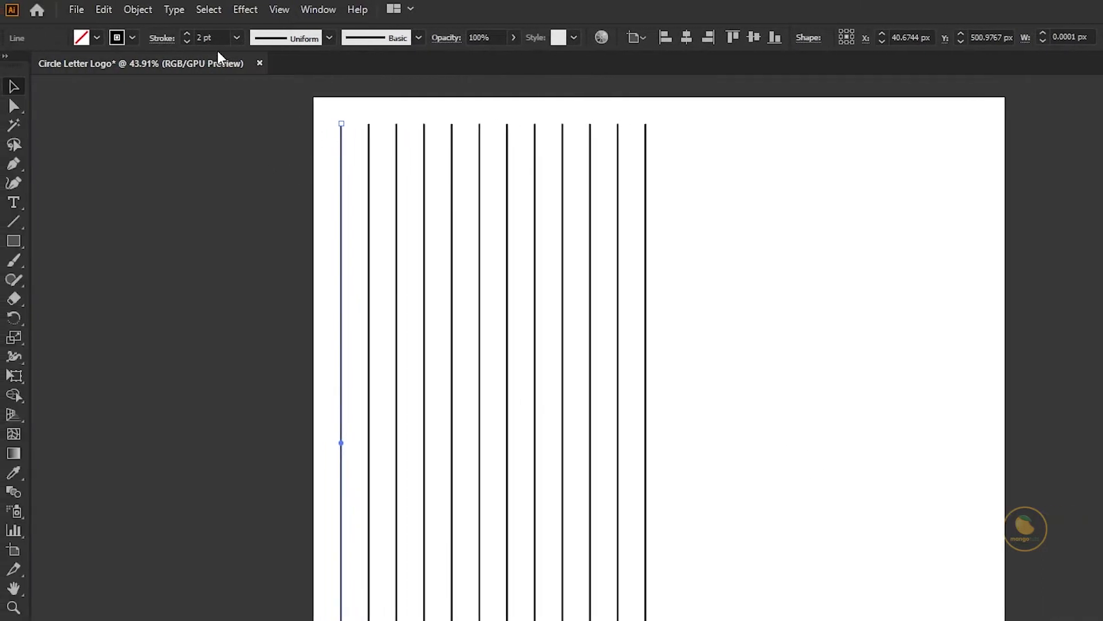
- Expand the appearance of the repeated lines and center the group horizontally and vertically on the artboard
click(138, 10)
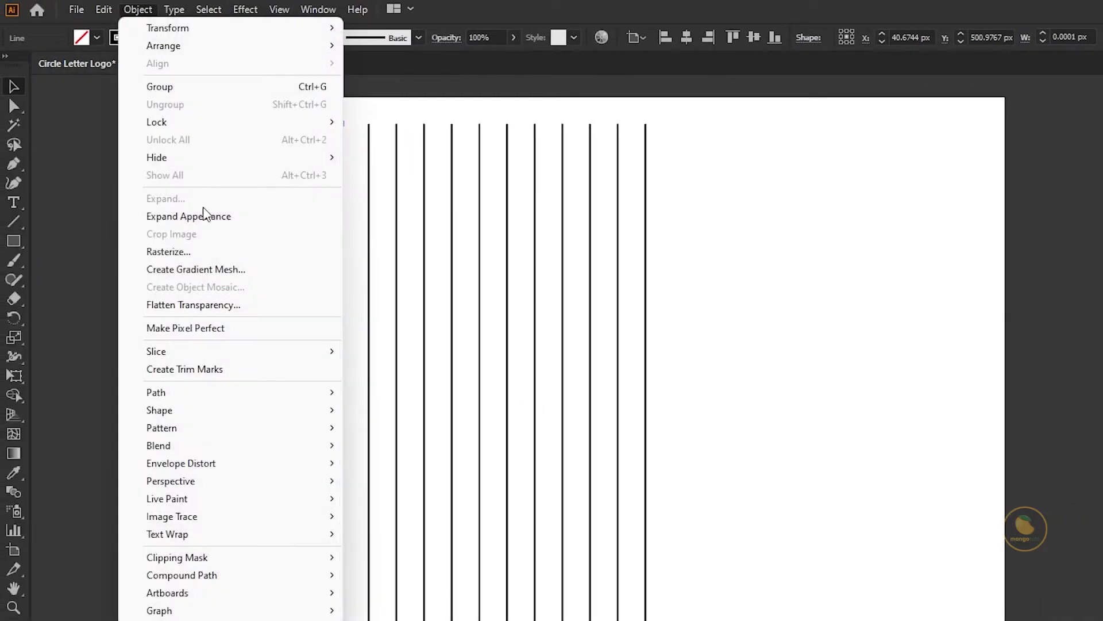
click(204, 217)
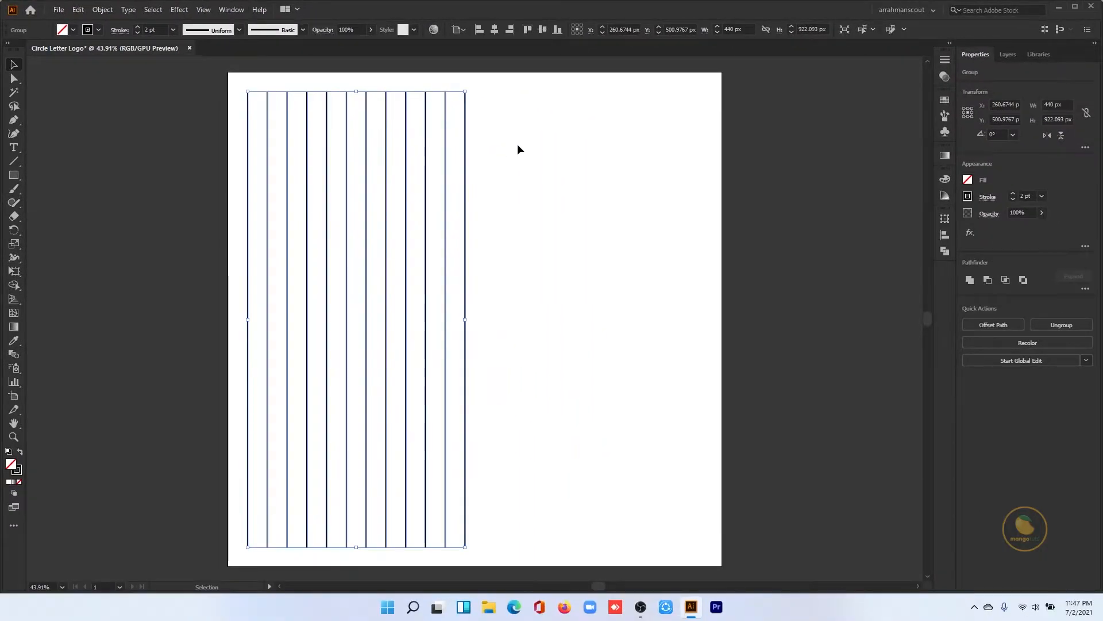
click(494, 29)
click(543, 30)
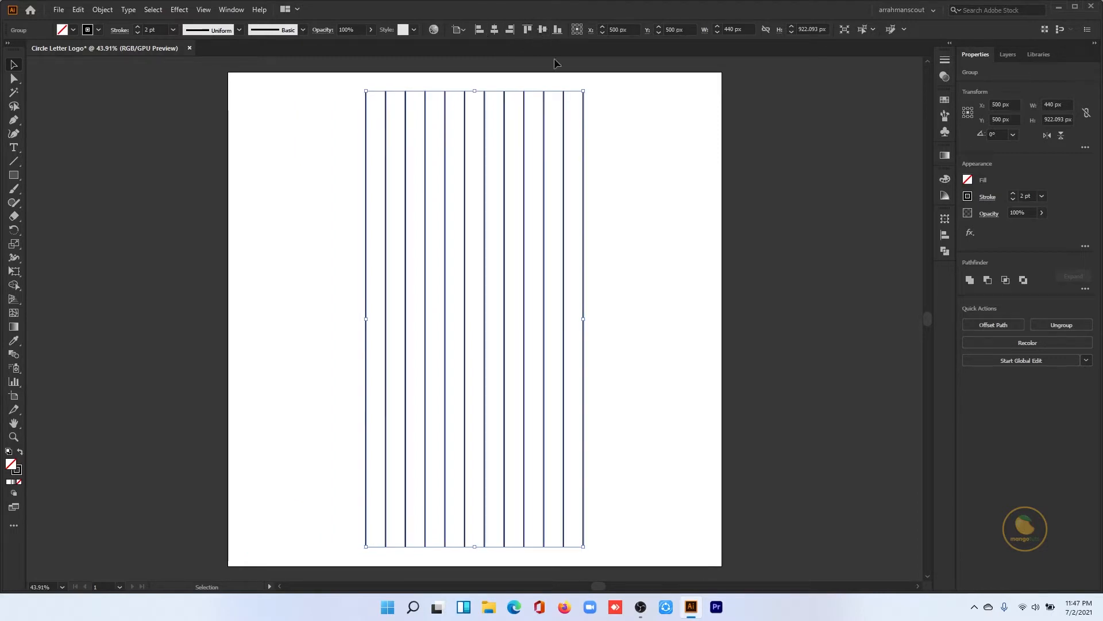
click(598, 218)
- Make a copy of the vertical line group rotated by 45°
click(503, 153)
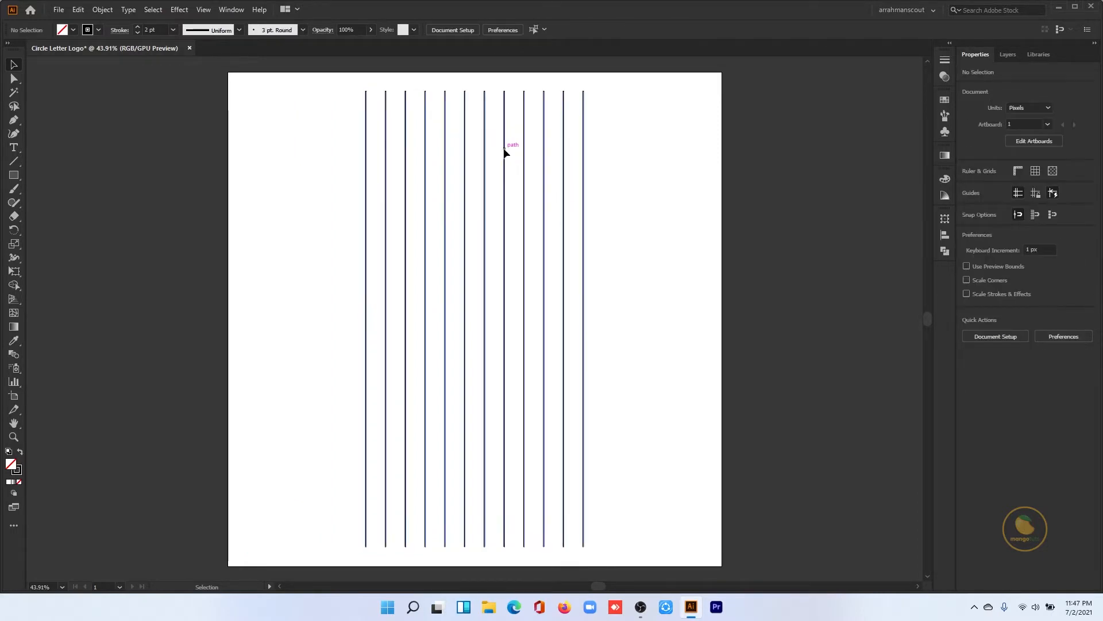
right_click(504, 152)
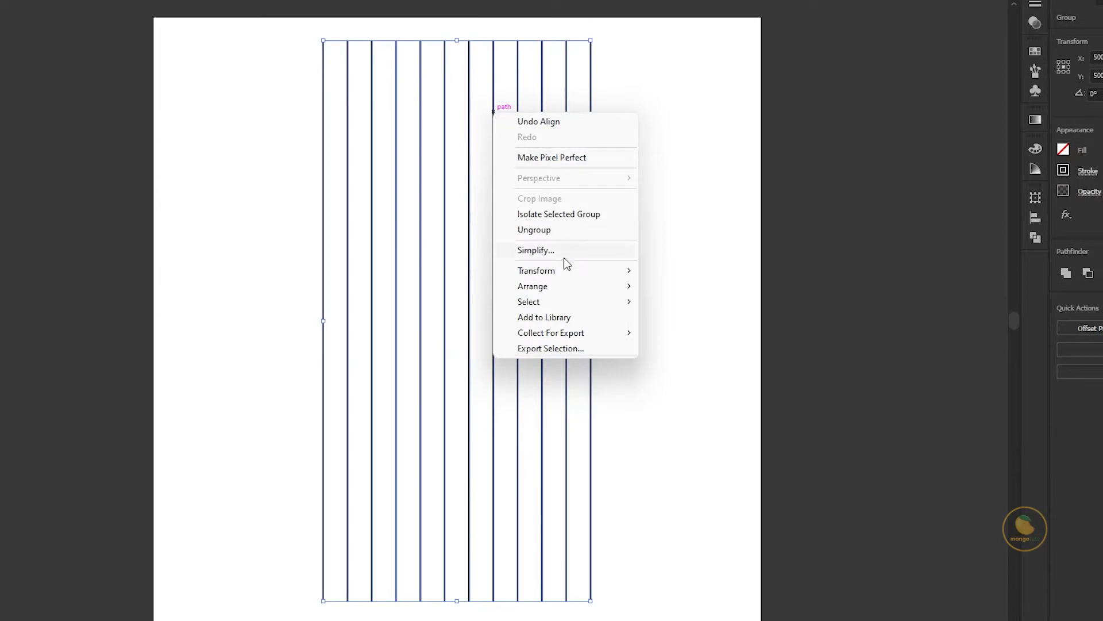
mouse_move(575, 271)
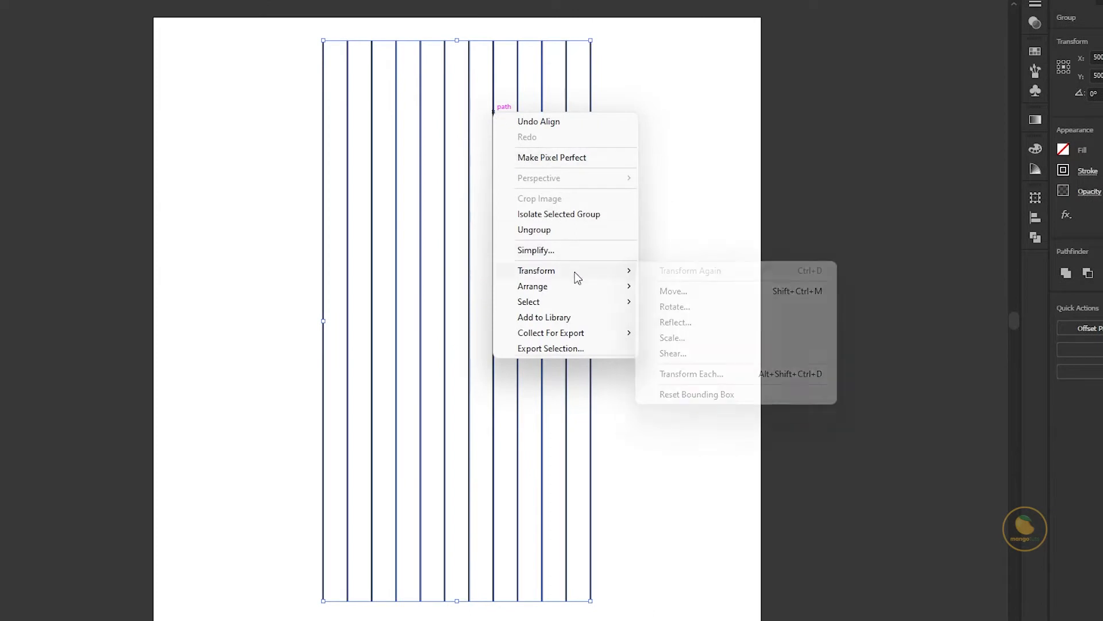
click(682, 306)
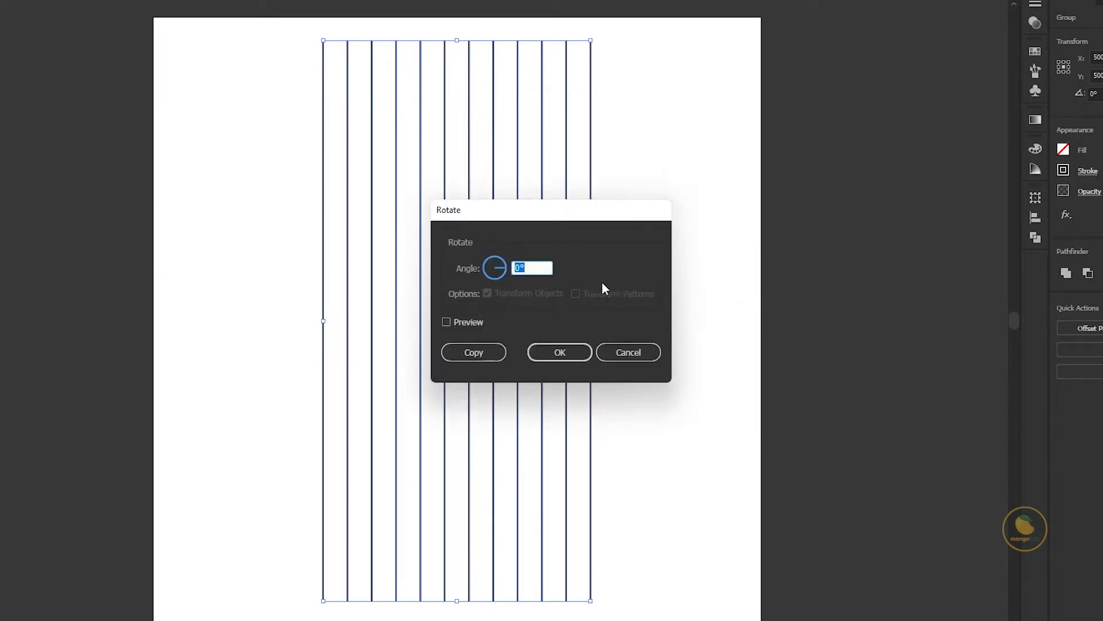
text(45)
click(474, 352)
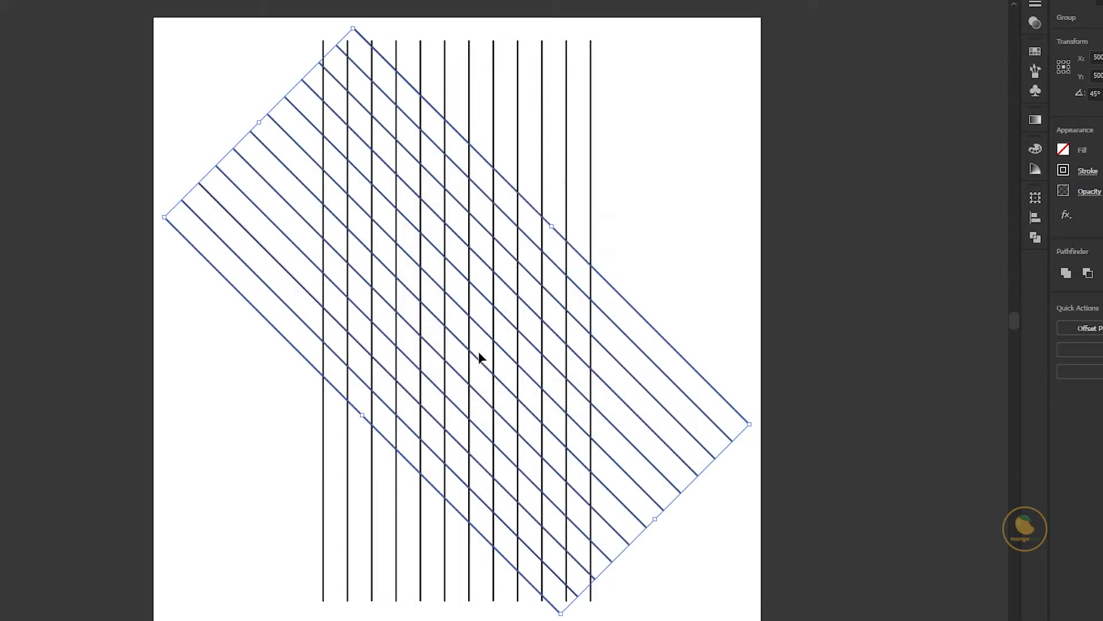
- Make a copy of the vertical line group rotated by -45°
click(563, 136)
click(567, 138)
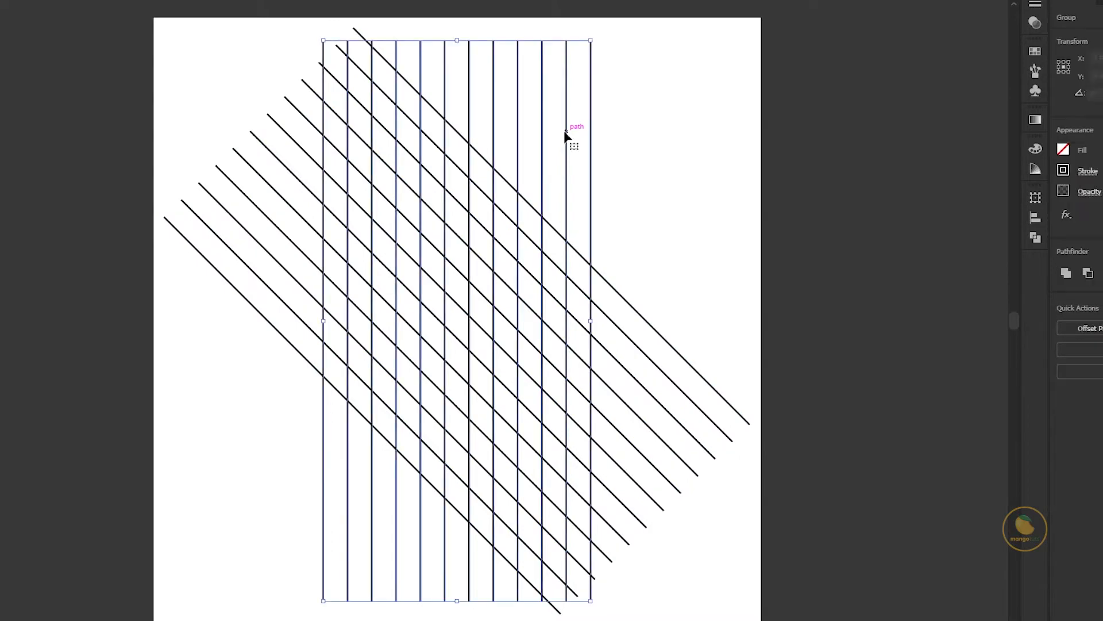
right_click(567, 133)
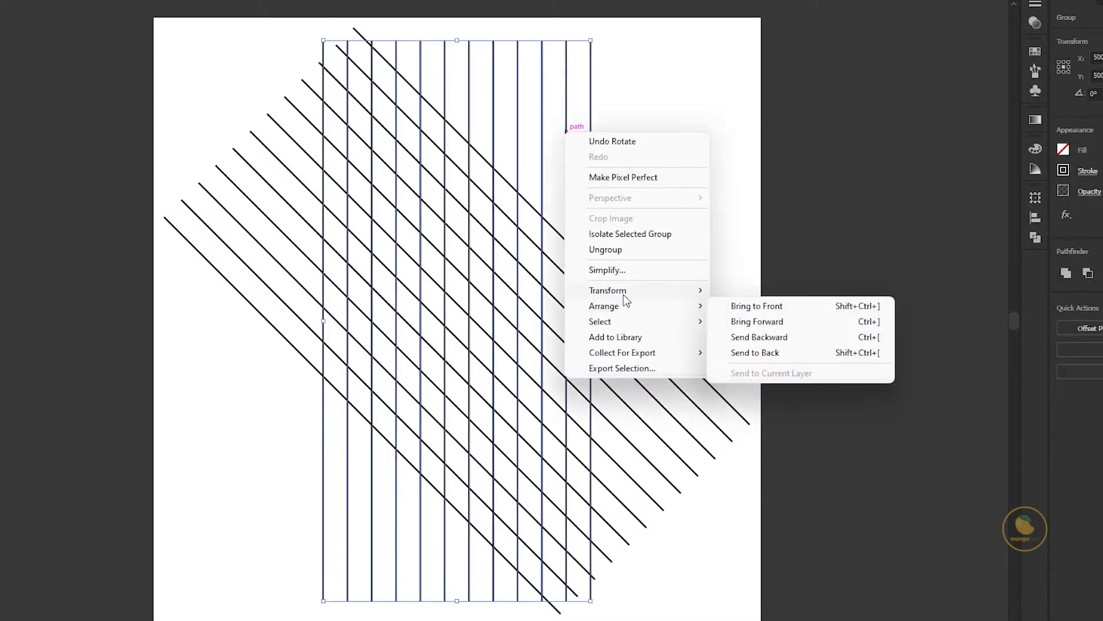
mouse_move(623, 294)
click(747, 326)
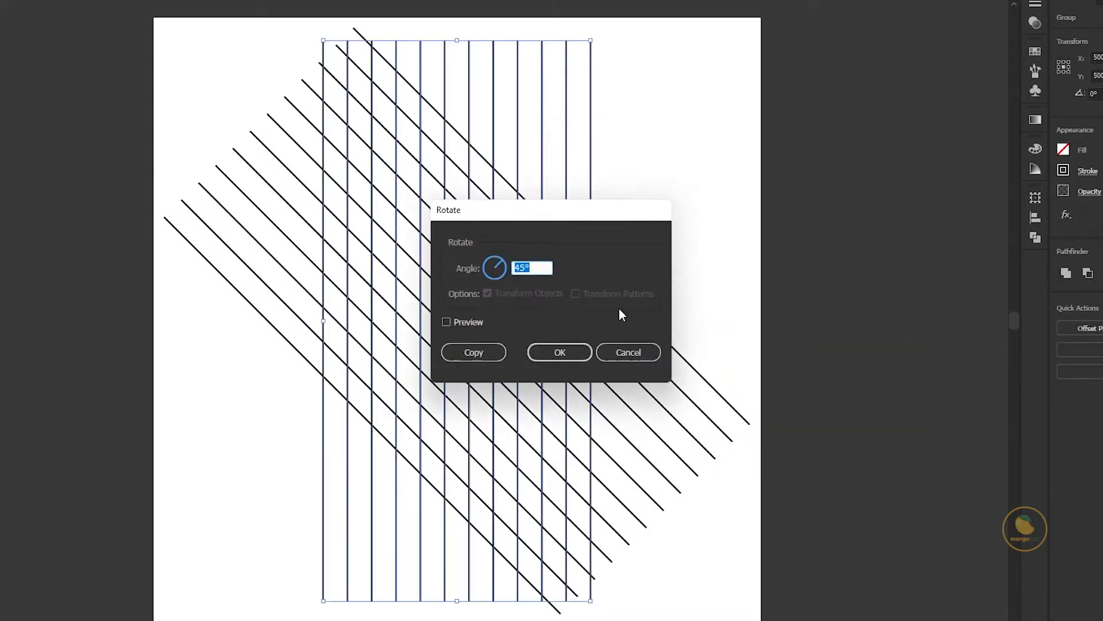
text(-45)
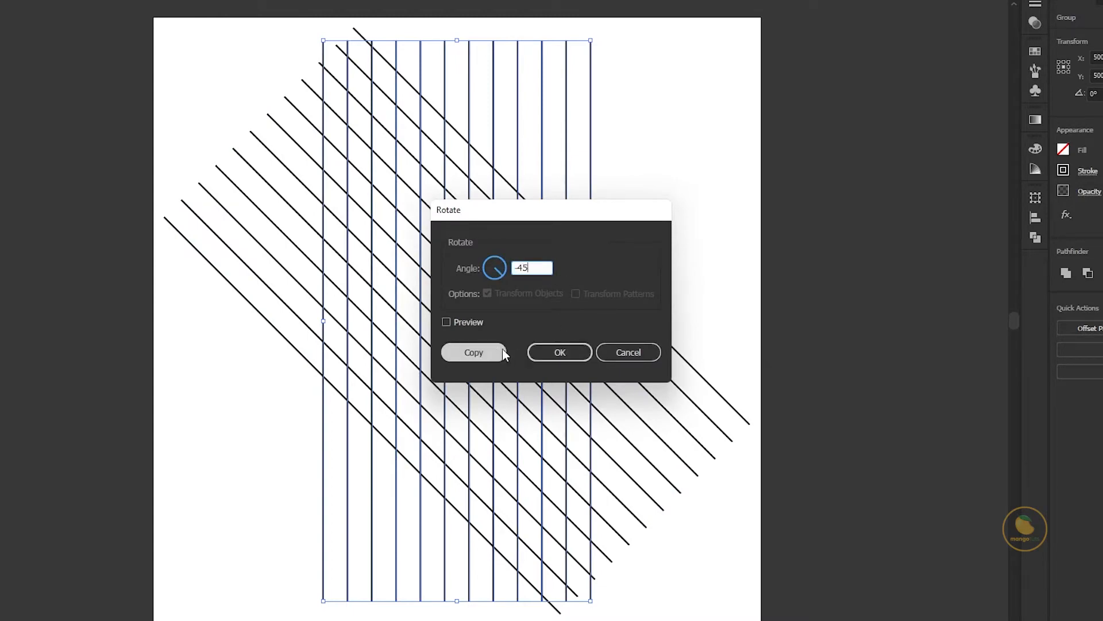
click(487, 347)
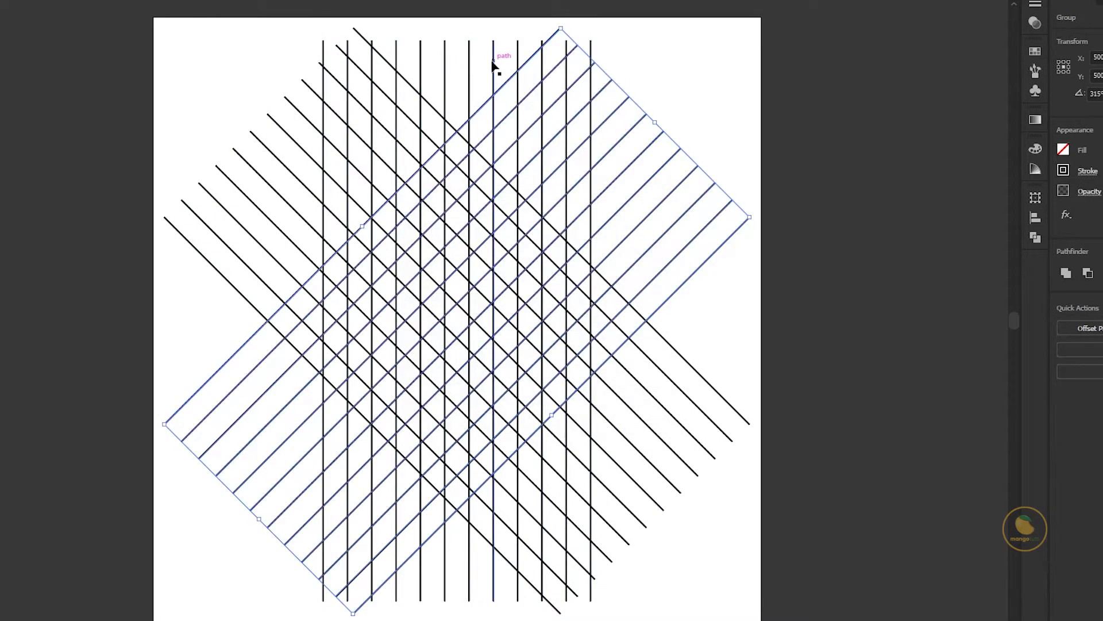
- Make a copy of the vertical line group rotated by 90° to add horizontal lines to the grid
click(468, 69)
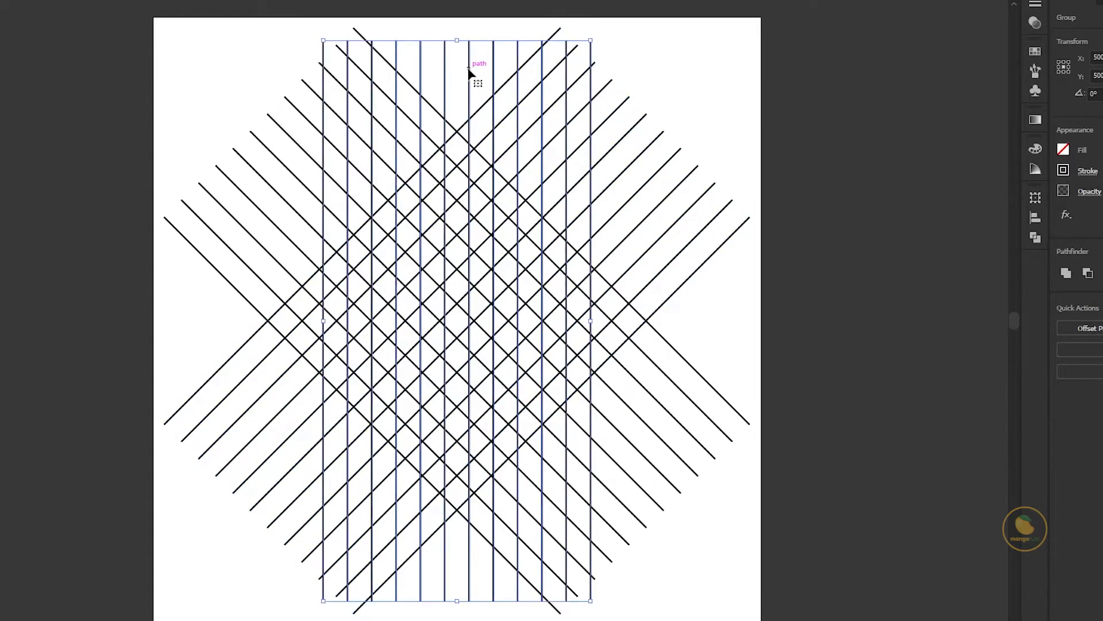
right_click(468, 69)
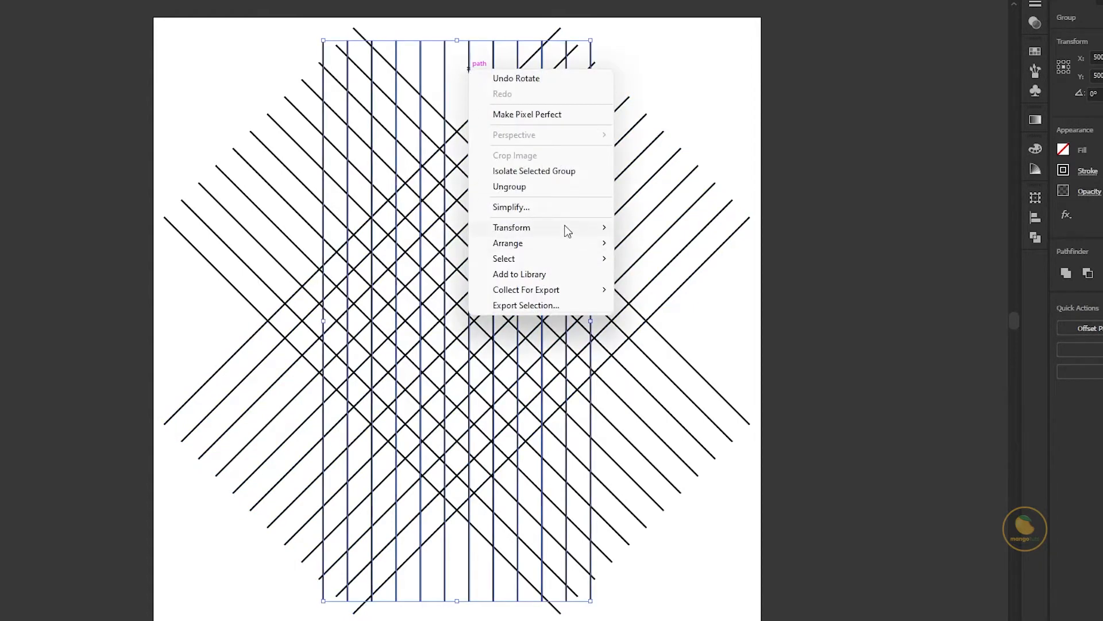
mouse_move(568, 230)
click(648, 264)
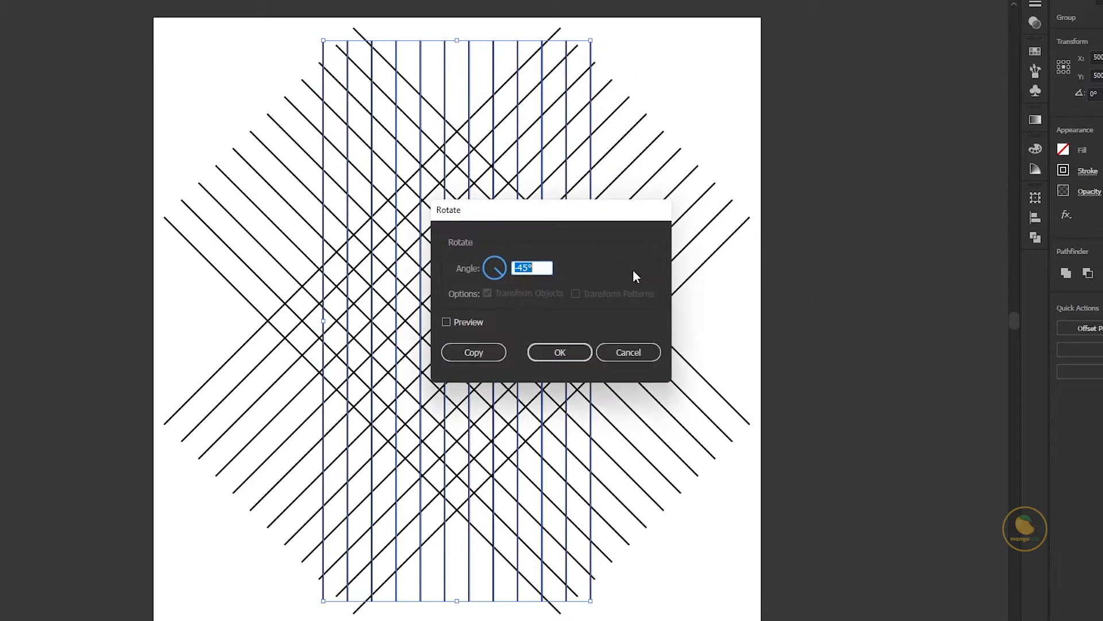
text(90)
click(489, 352)
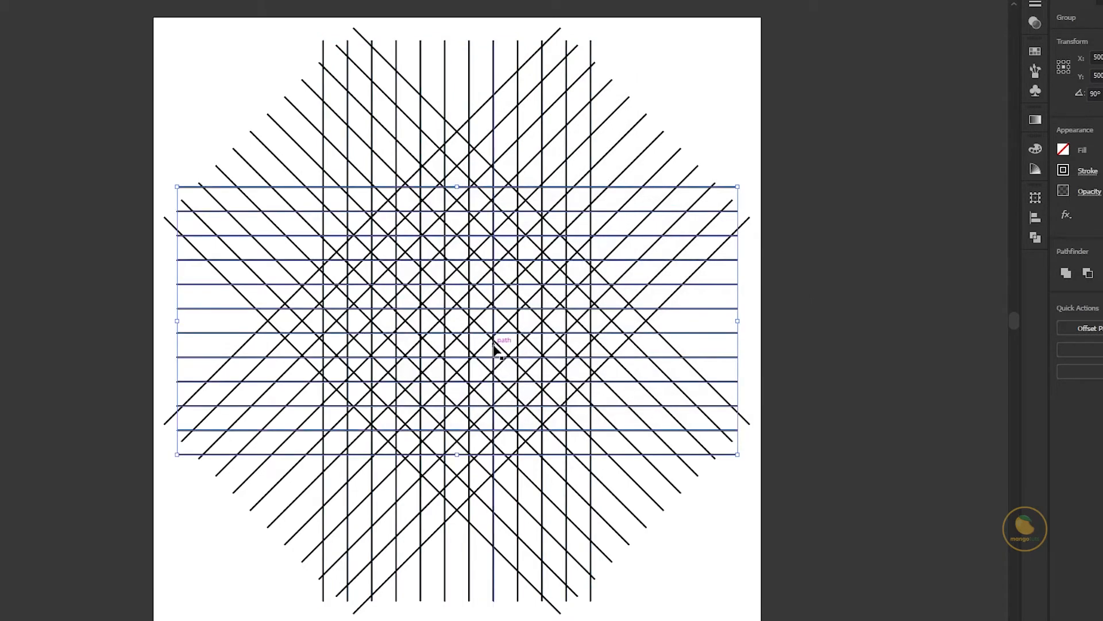
click(725, 144)
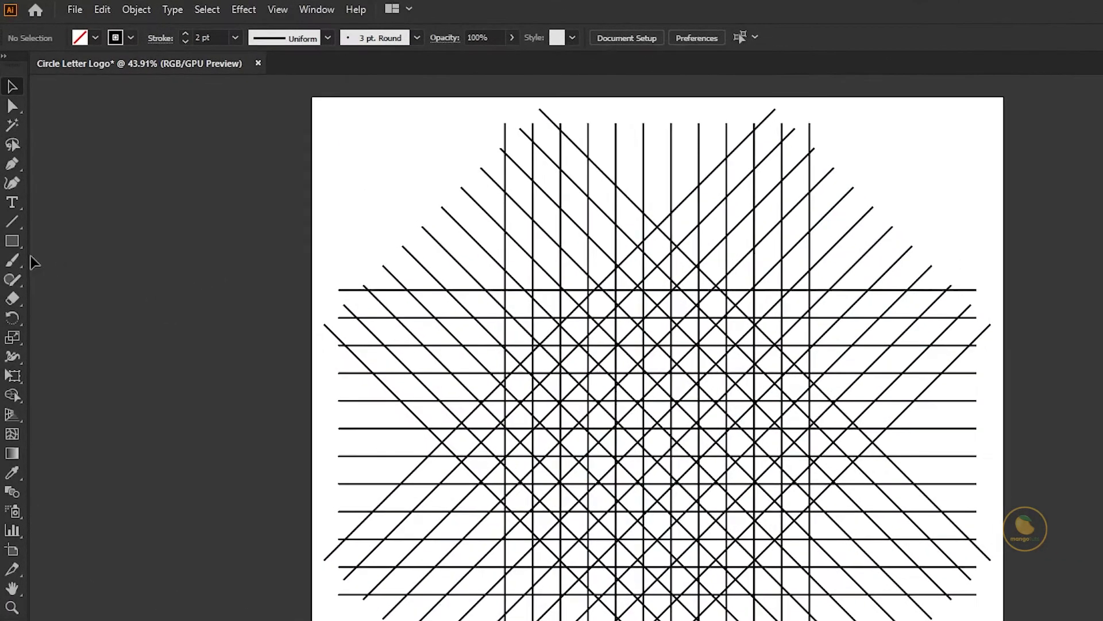
- Draw a 440 px circle from the grid's center out to the outermost vertical and horizontal lines
click(19, 236)
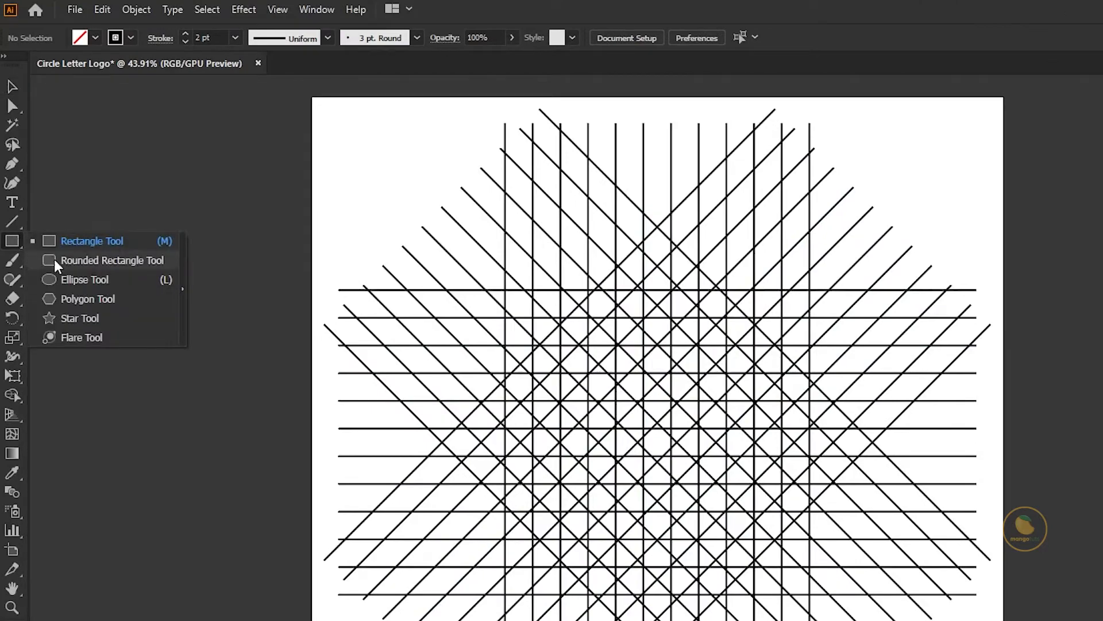
click(74, 279)
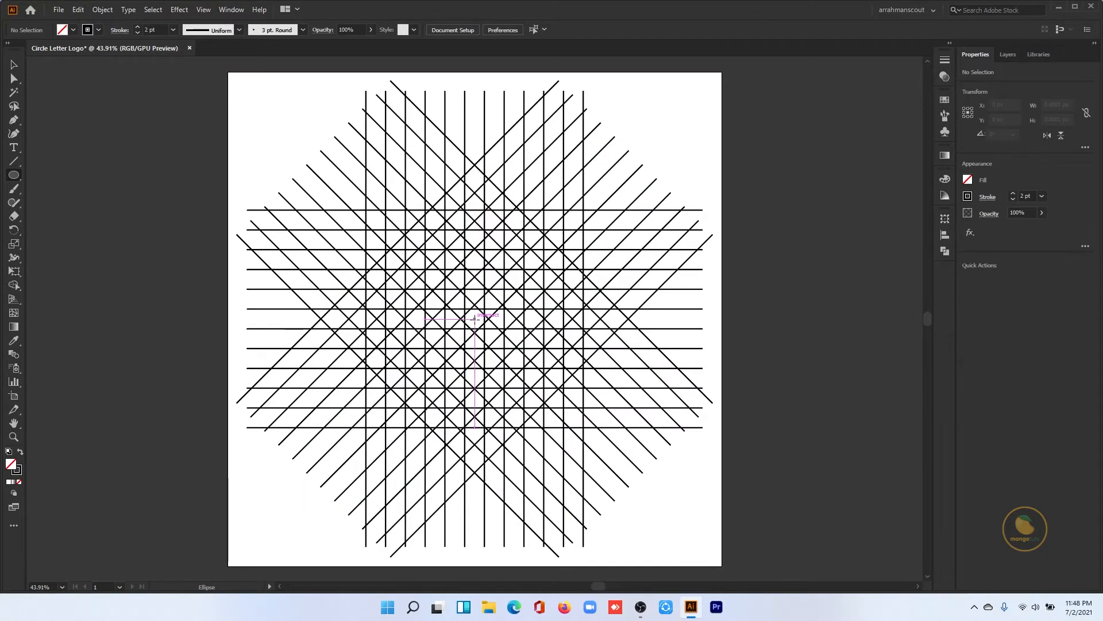
drag(475, 318, 544, 428)
key(v)
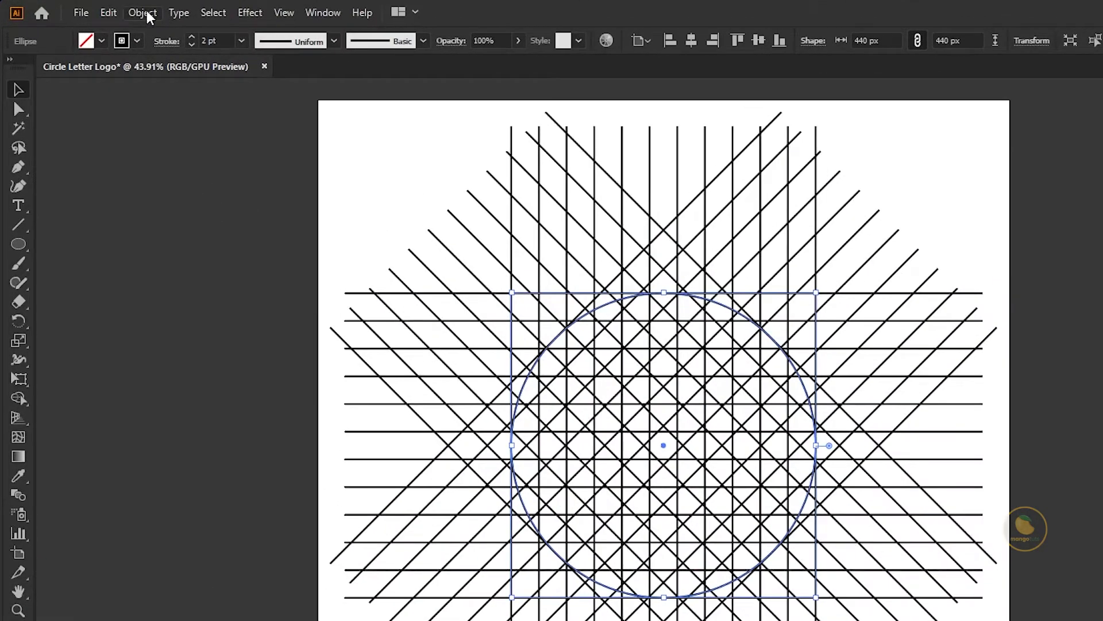
- Copy the circle, paste it in front, and scale the copy about its center to 360 px
click(109, 13)
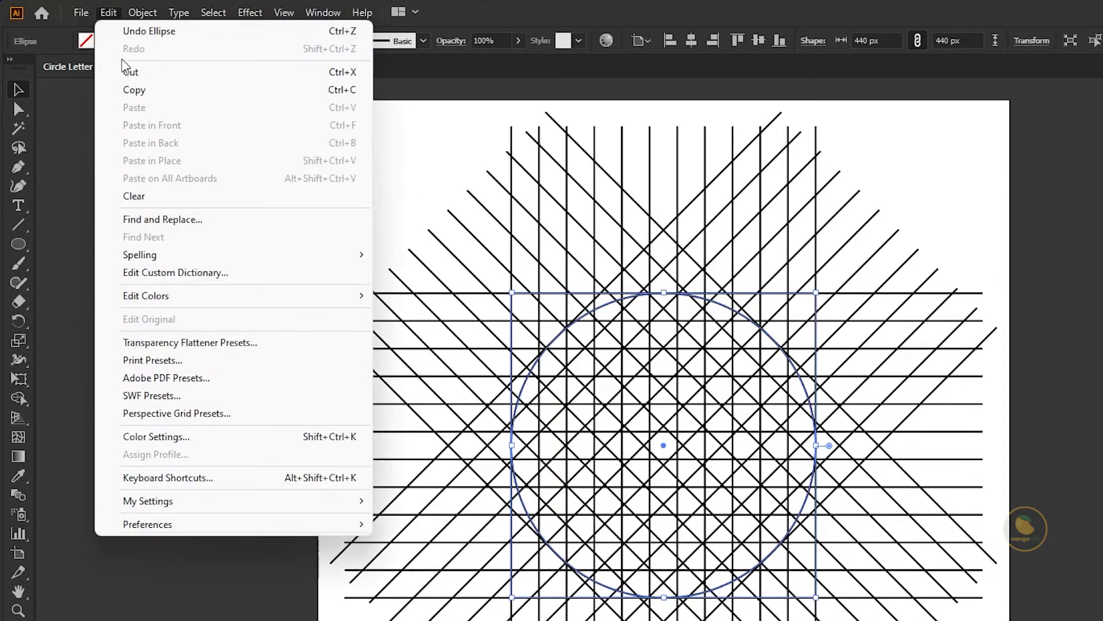
click(138, 91)
click(109, 13)
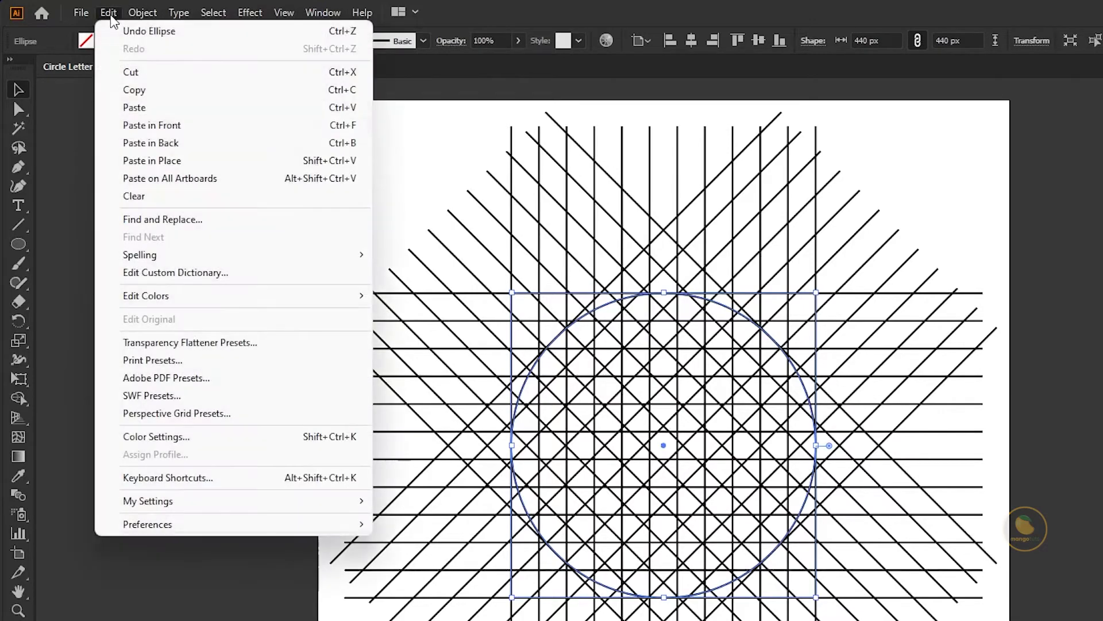
click(172, 125)
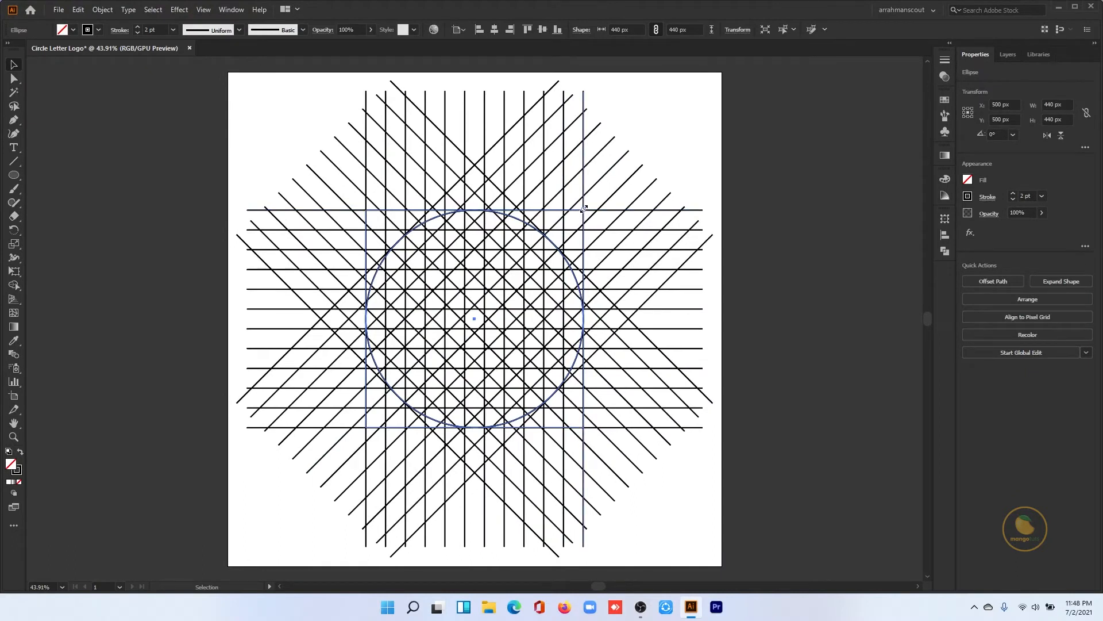
drag(584, 209, 565, 221)
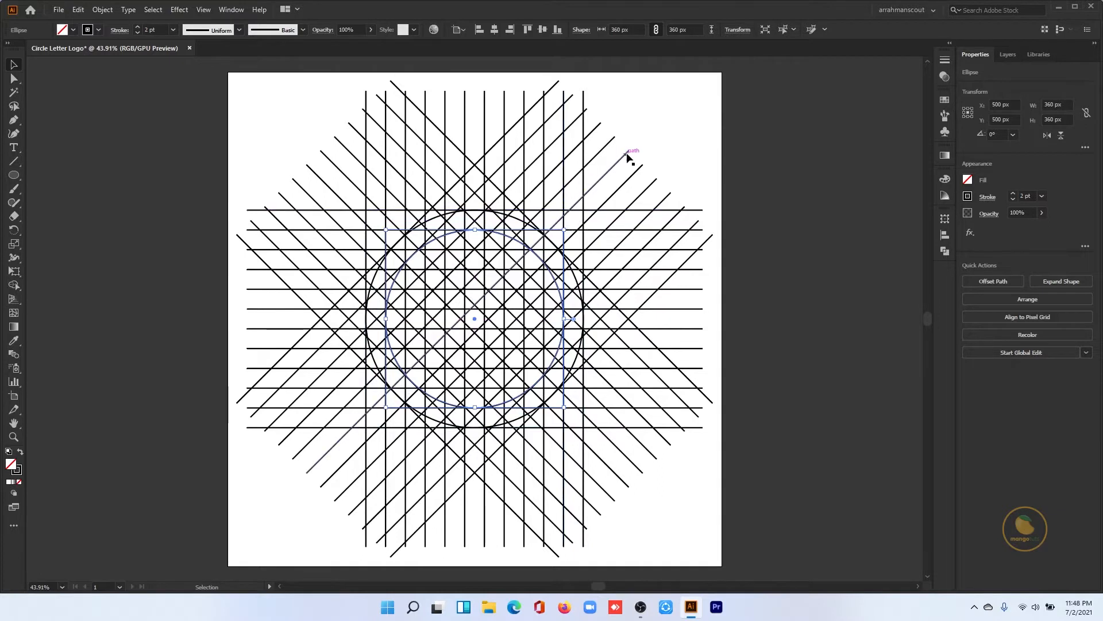
click(643, 138)
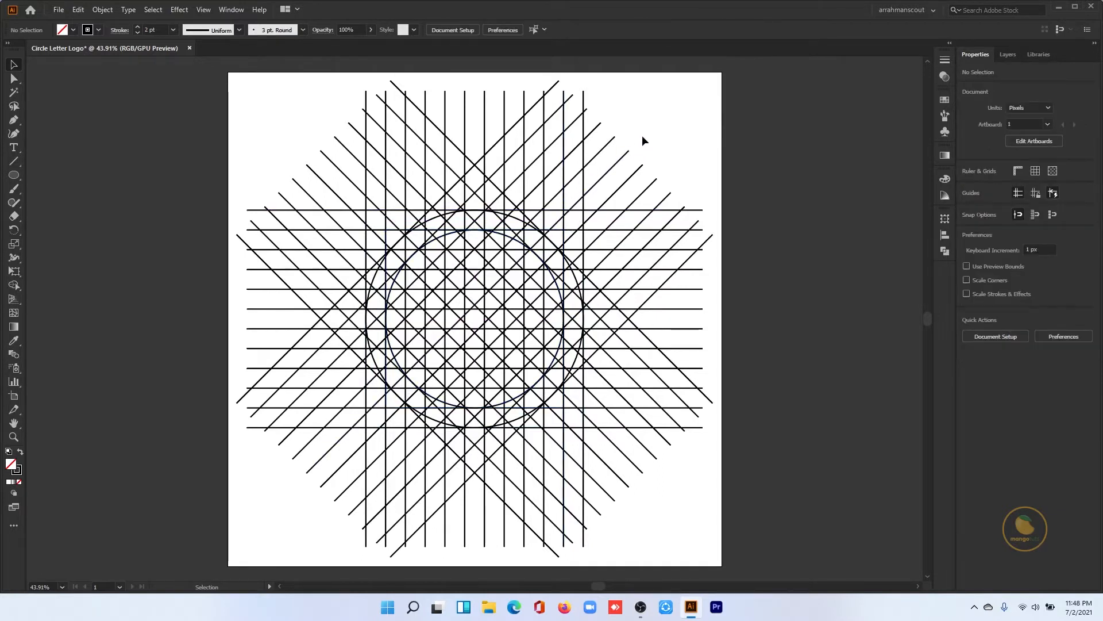
- Select all grid lines and circles for the Shape Builder tool and swap their colors to black fill without stroke
drag(690, 141, 290, 485)
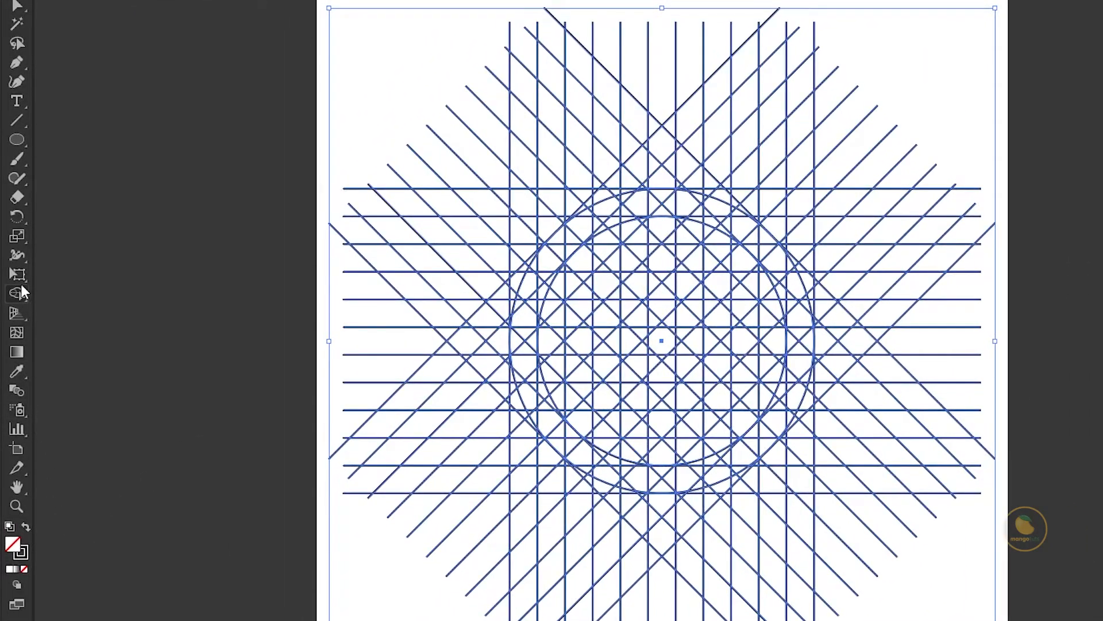
click(21, 287)
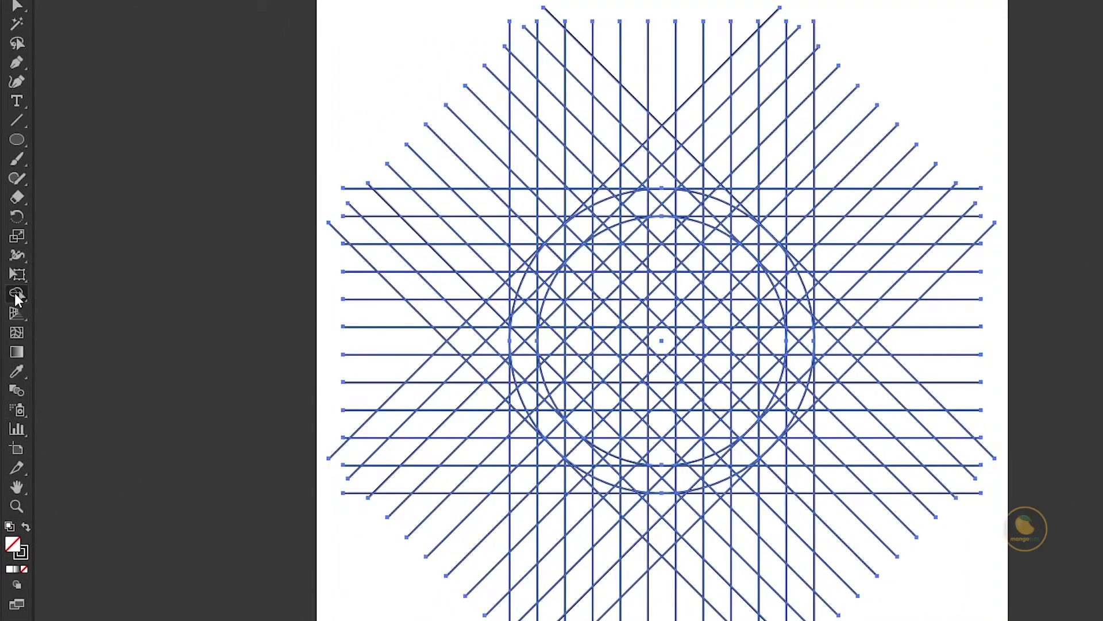
click(26, 527)
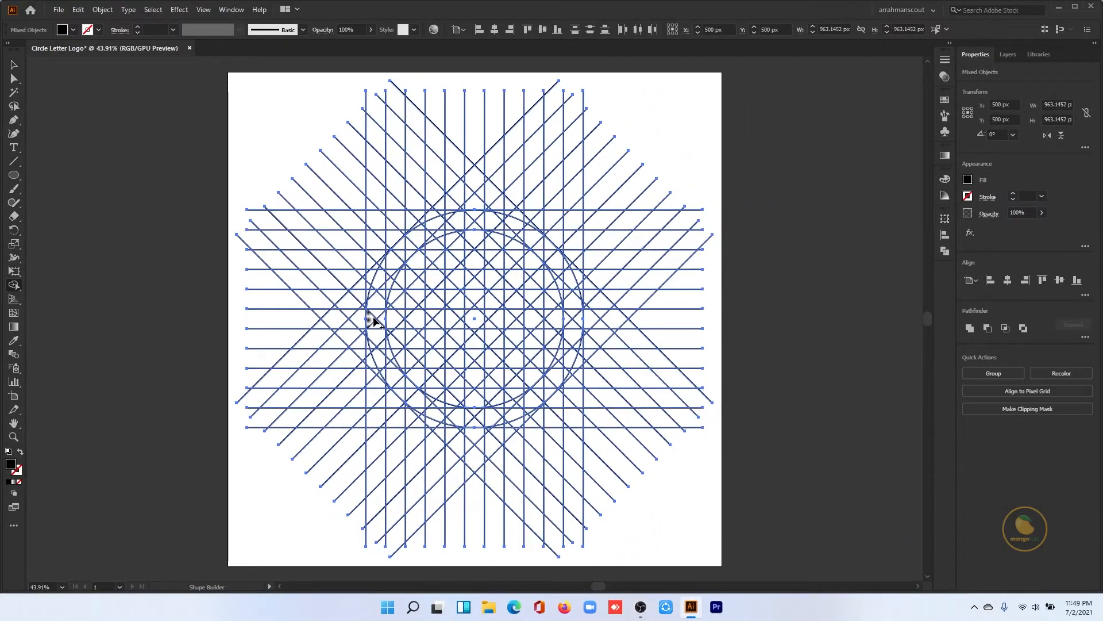
- Merge the grid cells at the outer circle's left middle into a solid three-column bar, including its small corner slivers
drag(372, 316, 405, 329)
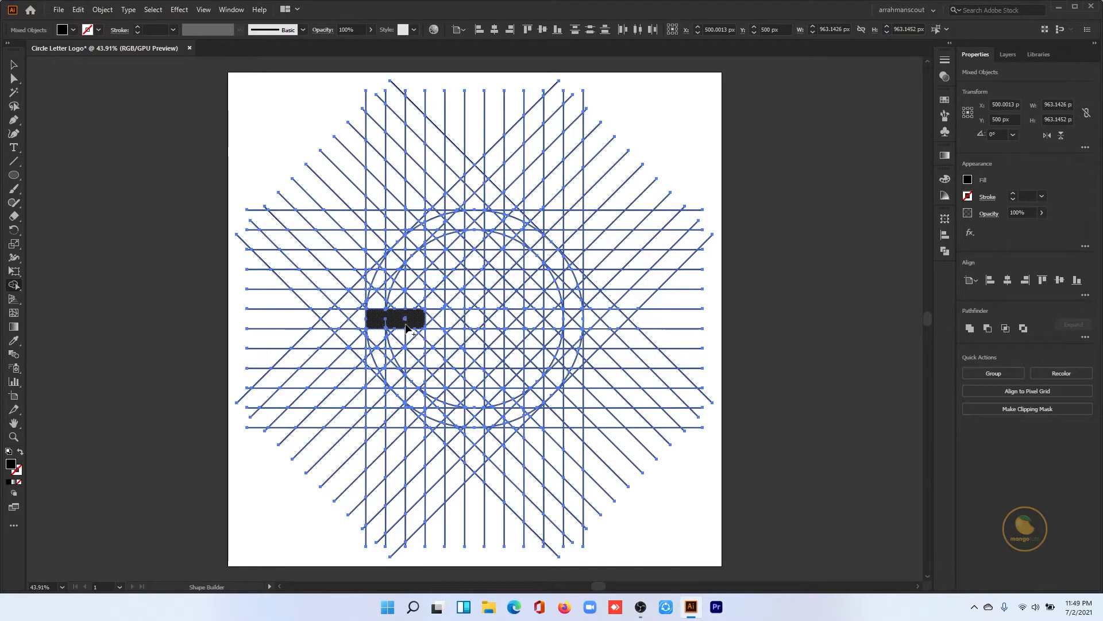
scroll(404, 323, up, 5)
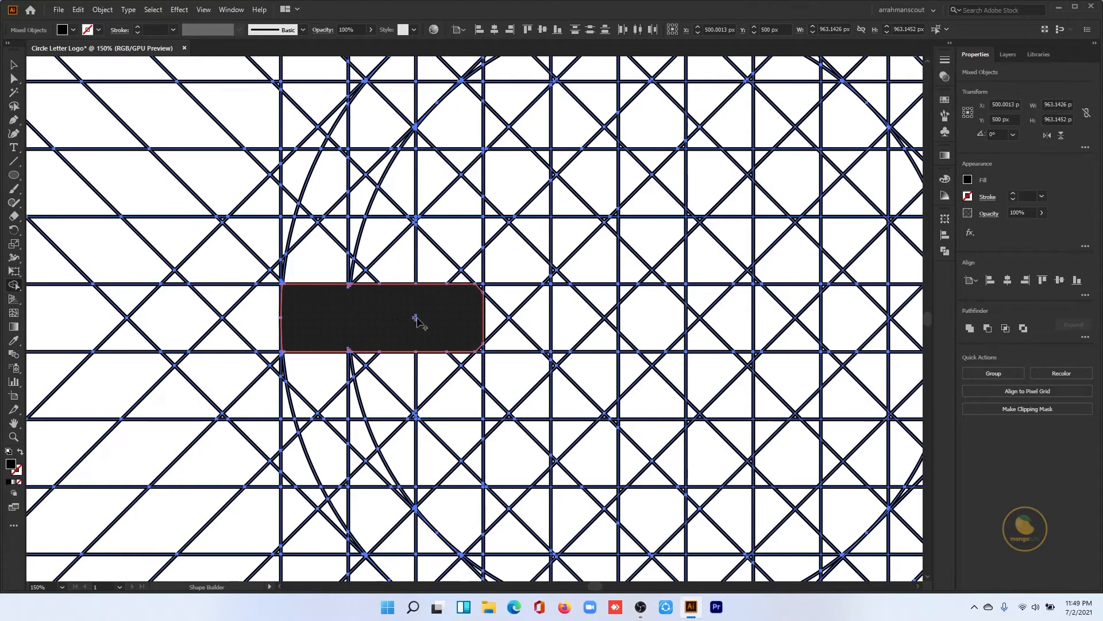
click(433, 328)
scroll(458, 334, up, 4)
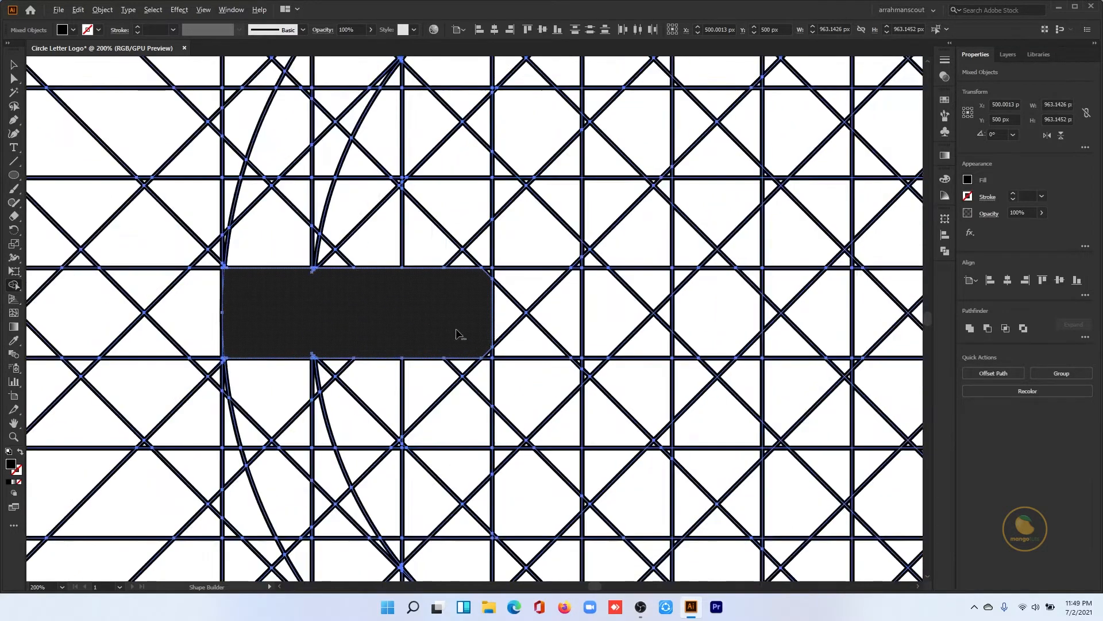
click(517, 381)
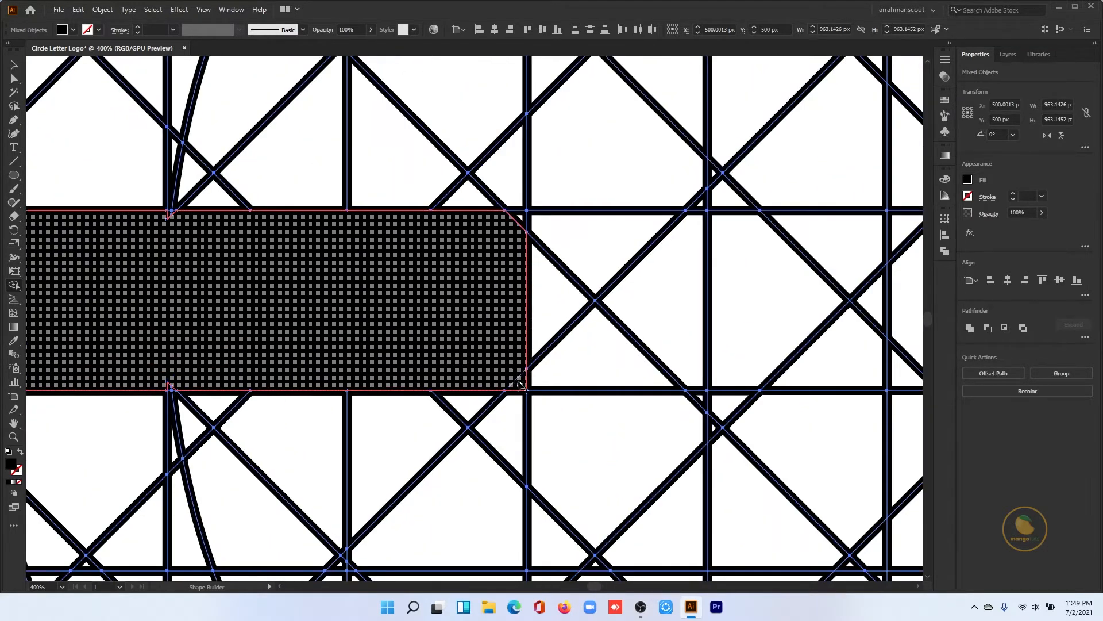
click(523, 228)
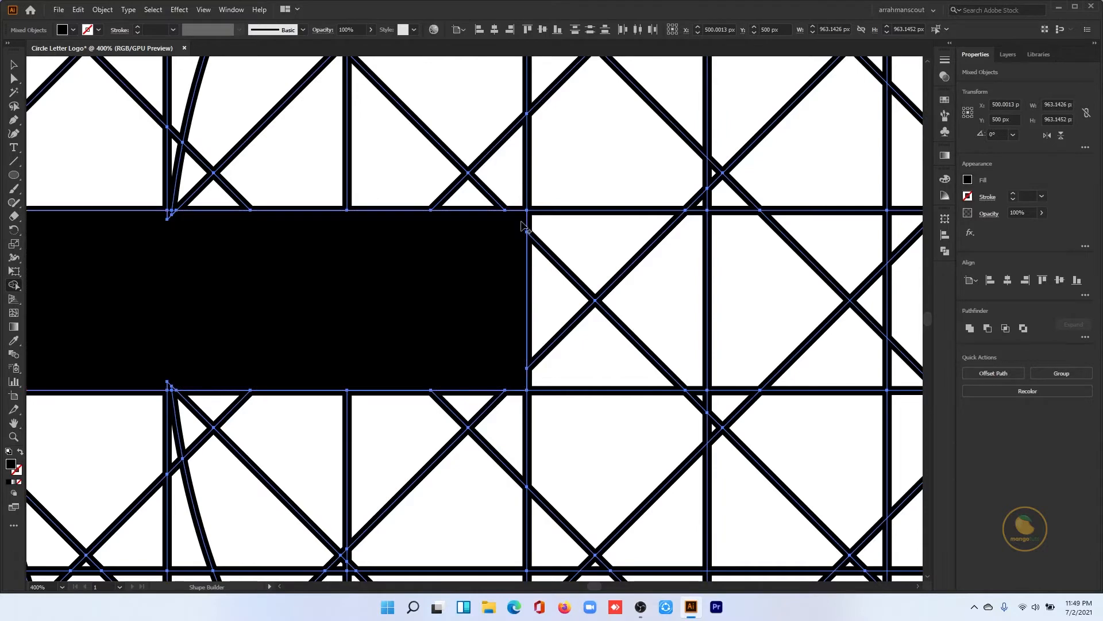
click(167, 388)
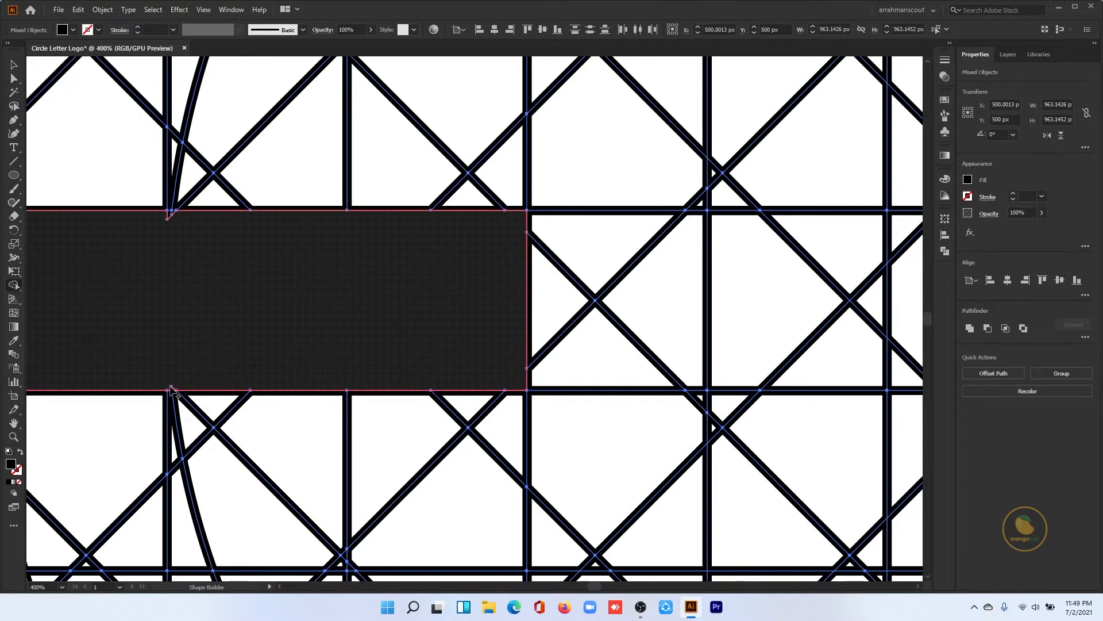
scroll(244, 350, down, 5)
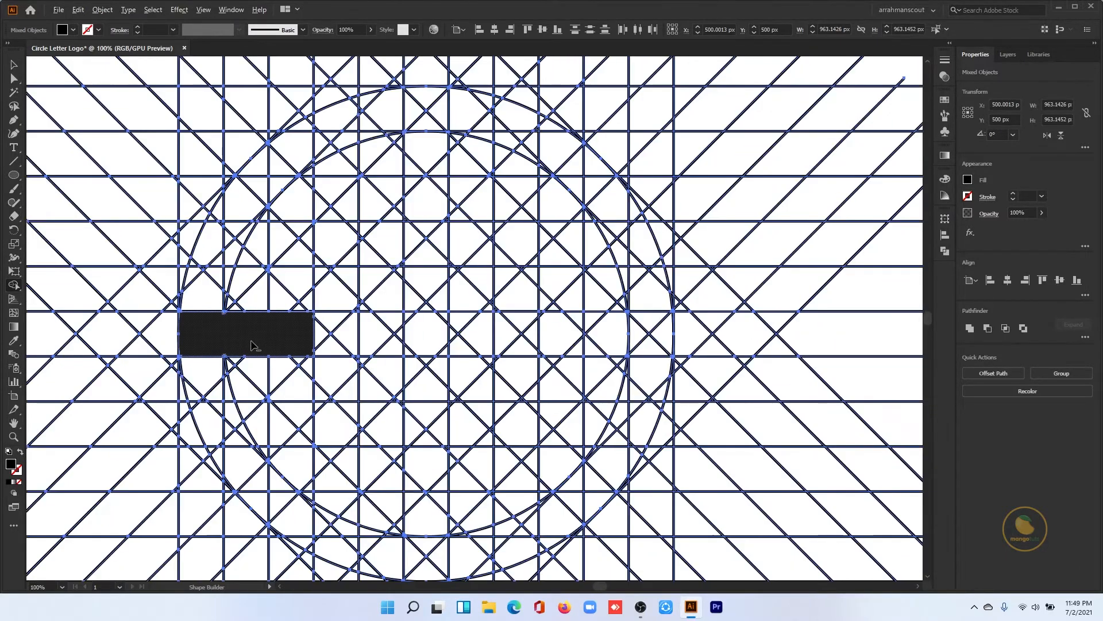
- Build the rest of the letter S by merging the upper and lower arc regions and the vertical segments beside them
mouse_move(305, 244)
mouse_down()
mouse_move(285, 188)
mouse_move(309, 123)
mouse_up()
mouse_move(256, 173)
mouse_down()
mouse_move(196, 286)
mouse_move(240, 231)
mouse_move(229, 281)
mouse_up()
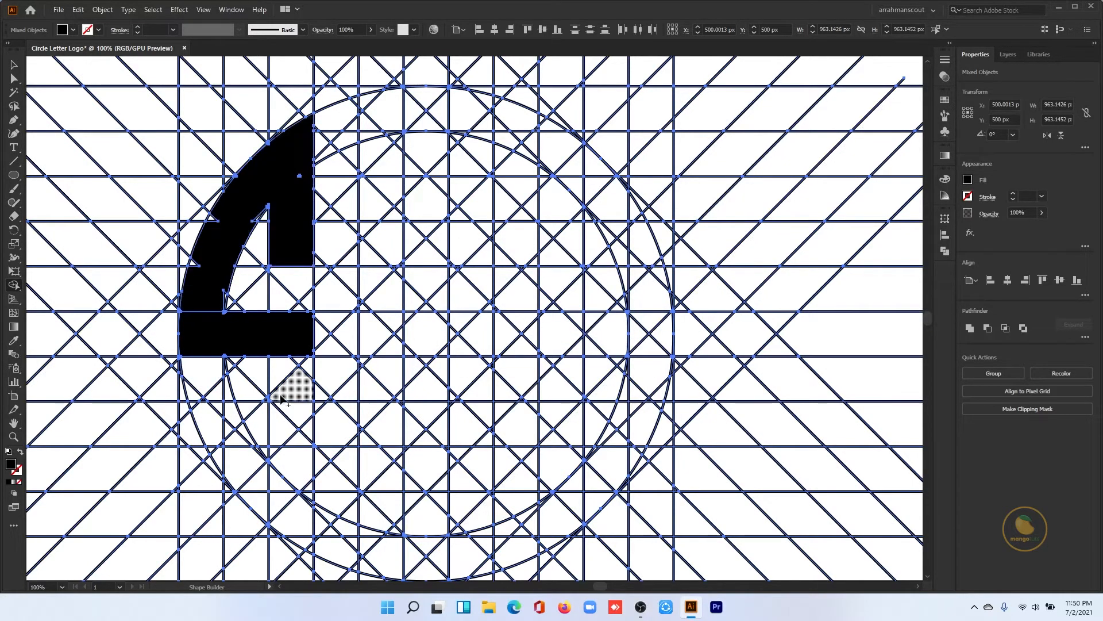
mouse_move(210, 423)
mouse_down()
mouse_move(240, 438)
mouse_move(216, 453)
mouse_move(294, 510)
mouse_up()
mouse_move(303, 358)
mouse_down()
mouse_move(290, 454)
mouse_move(309, 547)
mouse_up()
- Merge the grid column after the S into the K's solid left stem, filling the leftover triangular gaps
mouse_move(376, 101)
mouse_down()
mouse_move(386, 241)
mouse_move(378, 520)
mouse_up()
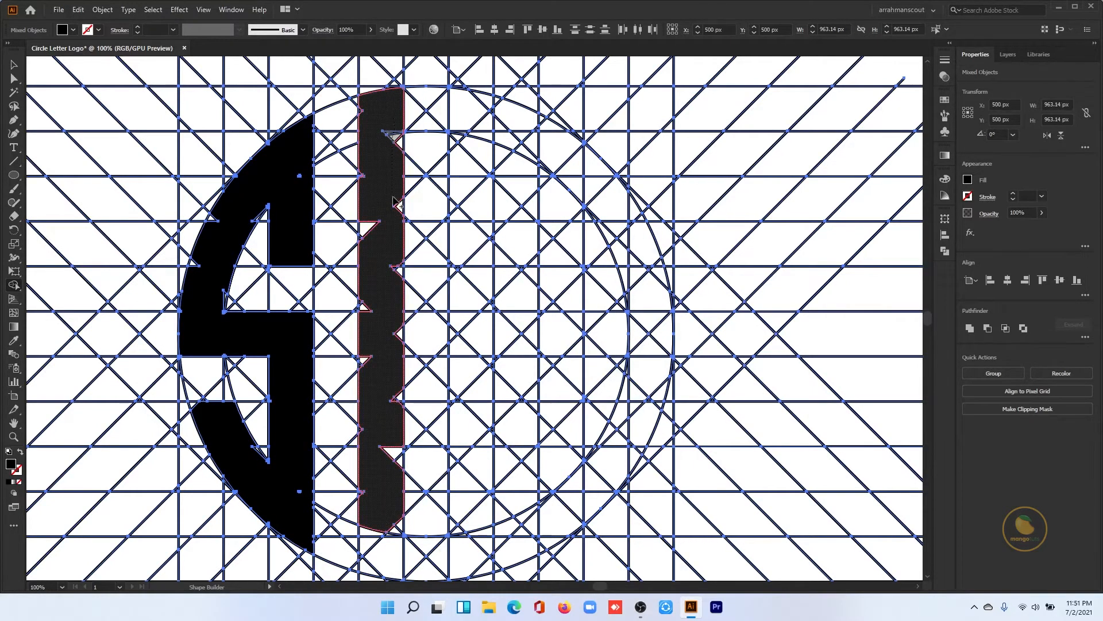
drag(397, 482, 398, 526)
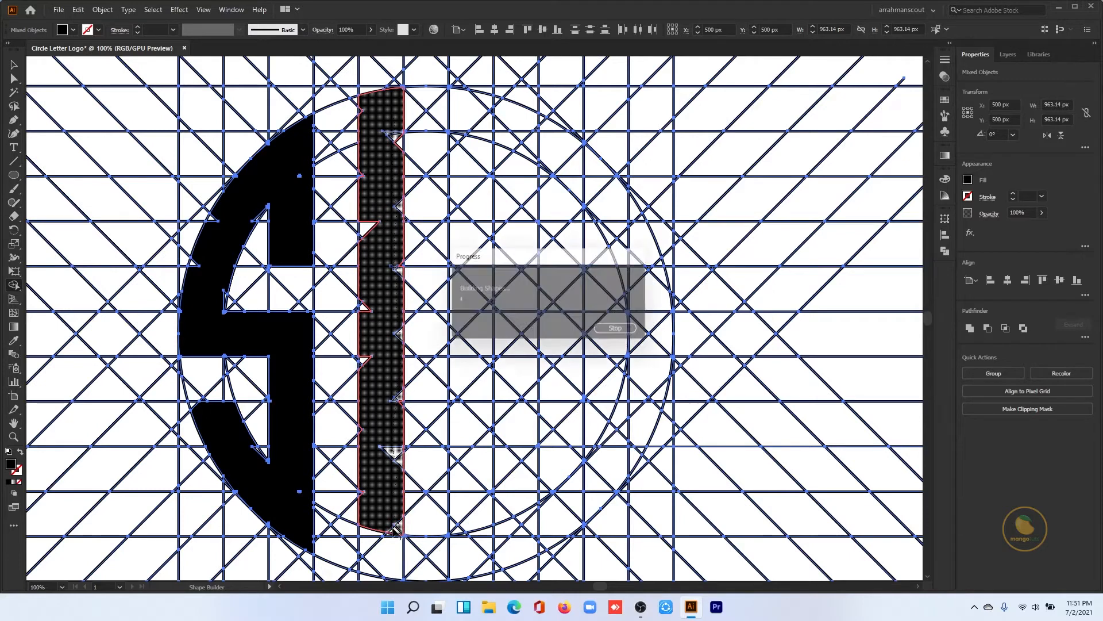
drag(366, 227, 365, 310)
drag(364, 359, 378, 363)
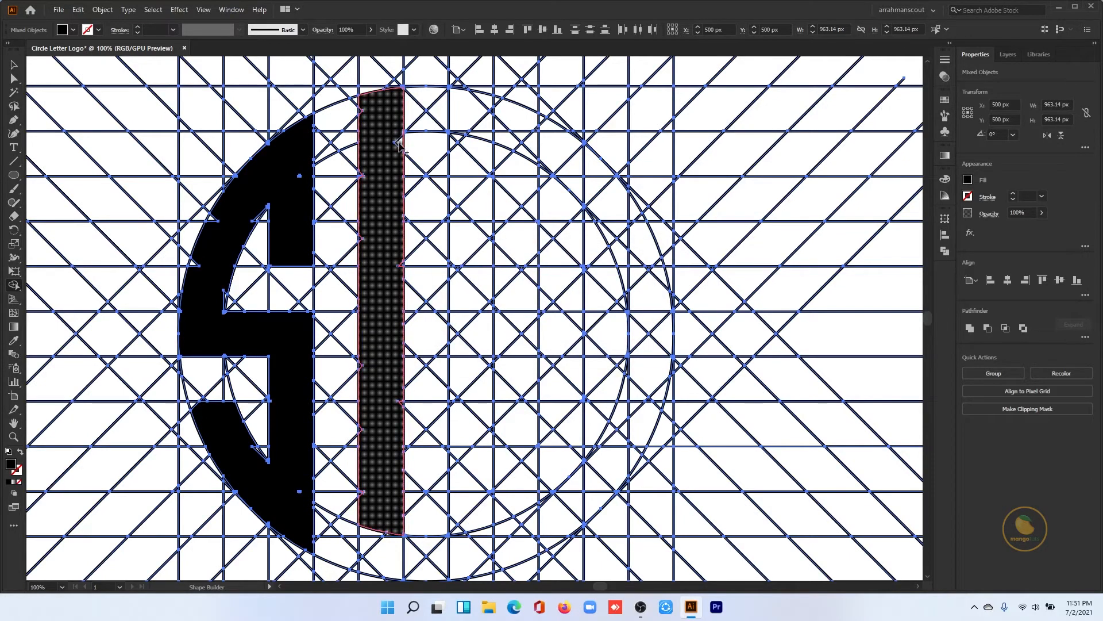
- Build the K's right column and the diagonal arms joining it to the left stem by merging grid regions
mouse_move(470, 98)
mouse_down()
mouse_move(484, 133)
mouse_move(477, 275)
mouse_move(468, 284)
mouse_move(452, 178)
mouse_move(466, 233)
mouse_move(434, 295)
mouse_move(454, 115)
mouse_up()
scroll(426, 308, down, 1)
scroll(454, 242, down, 2)
mouse_move(476, 447)
mouse_down()
mouse_move(470, 315)
mouse_move(438, 277)
mouse_move(409, 265)
mouse_up()
scroll(411, 267, down, 2)
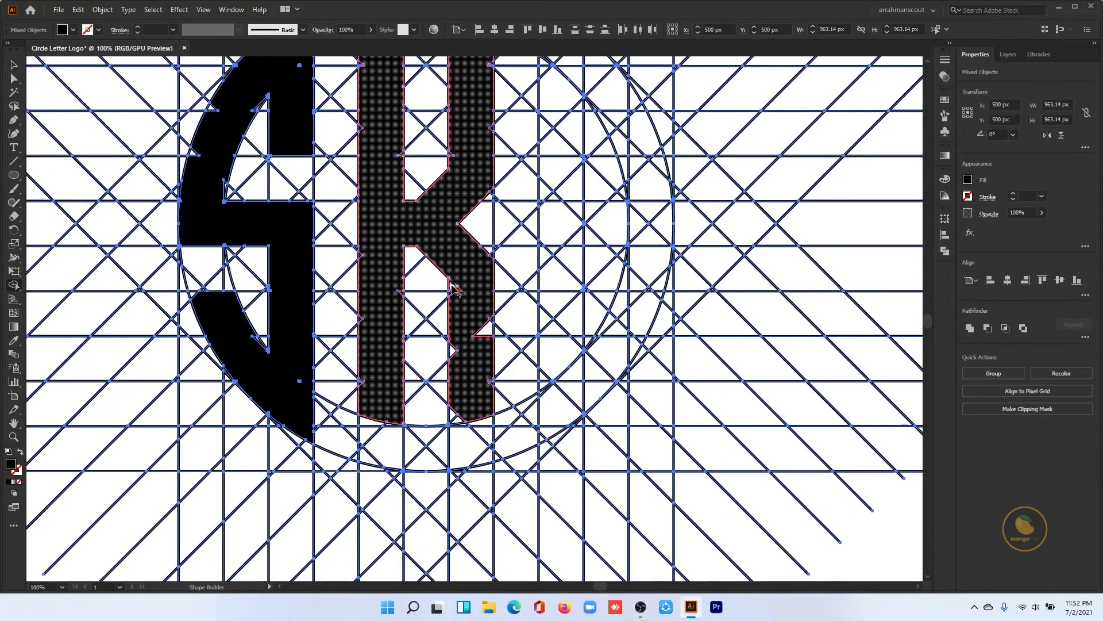
scroll(481, 372, up, 4)
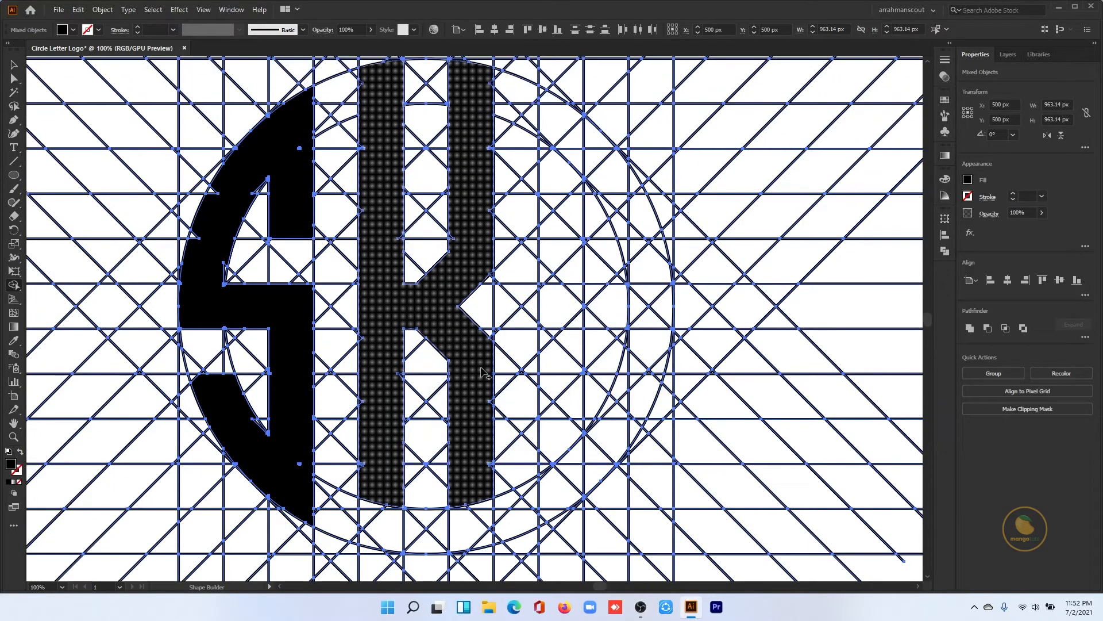
- Extend both lower legs of the K down to the outer circle
scroll(468, 399, down, 3)
mouse_move(379, 423)
mouse_down()
mouse_move(380, 460)
mouse_move(369, 469)
mouse_up()
drag(472, 421, 483, 467)
scroll(480, 442, up, 4)
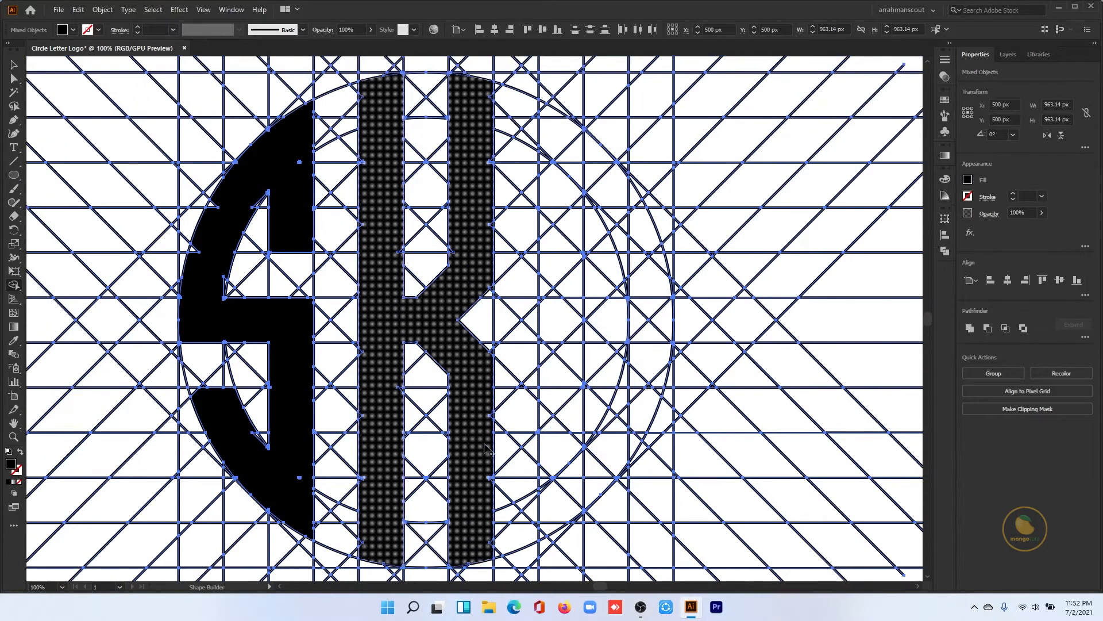
- Merge the grid column after the K into the R's solid stem, filling the triangular gaps along it
mouse_move(549, 109)
mouse_down()
mouse_move(559, 137)
mouse_move(570, 280)
mouse_move(555, 511)
mouse_up()
scroll(560, 489, down, 2)
drag(573, 438, 578, 409)
drag(569, 393, 544, 388)
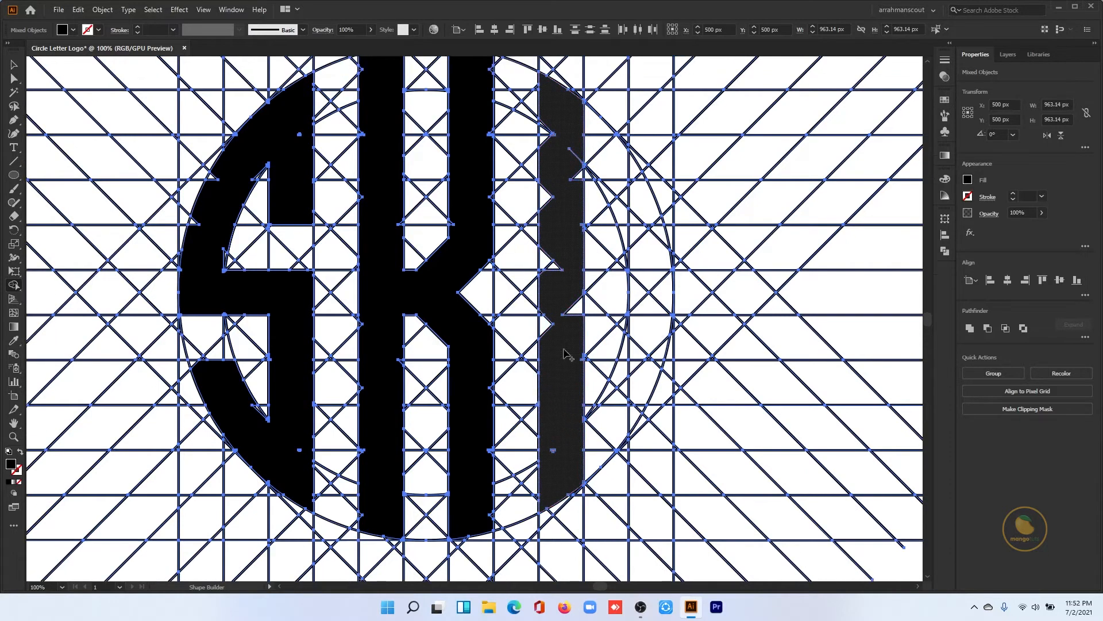
scroll(565, 348, up, 3)
drag(558, 183, 543, 175)
drag(556, 235, 544, 238)
scroll(545, 253, down, 1)
drag(563, 282, 553, 293)
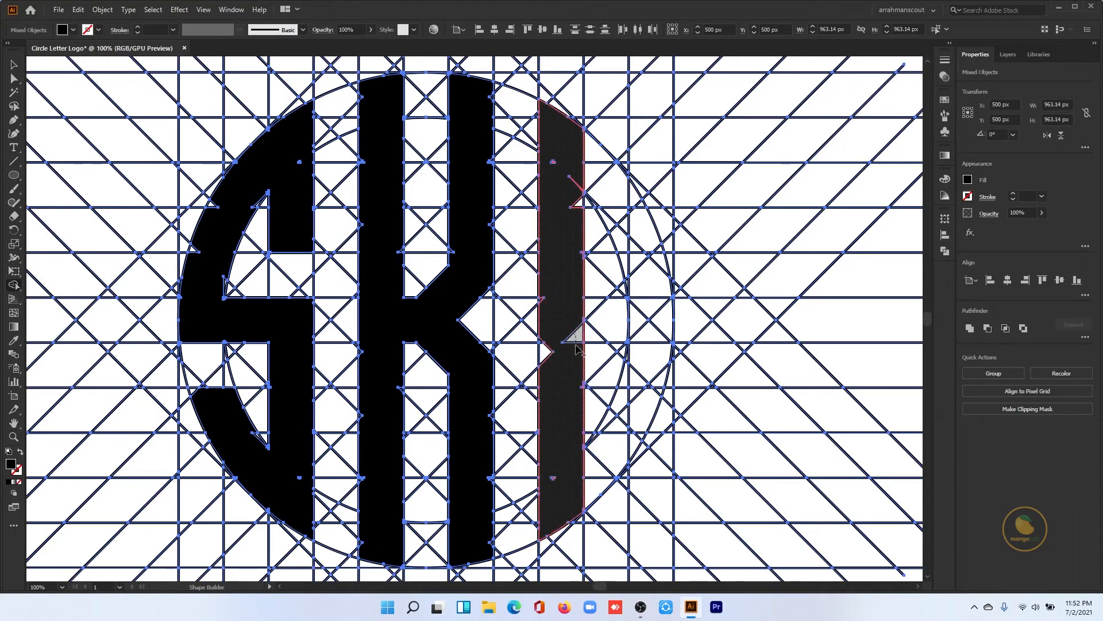
- Build the R's curved bowl, crossbar and diagonal leg by merging the grid regions beside its stem
scroll(548, 258, up, 1)
mouse_move(574, 166)
mouse_down()
mouse_move(621, 207)
mouse_move(645, 269)
mouse_move(651, 330)
mouse_move(587, 326)
mouse_move(600, 345)
mouse_up()
mouse_move(639, 231)
mouse_down()
mouse_move(608, 212)
mouse_move(622, 257)
mouse_up()
mouse_move(624, 274)
mouse_down()
mouse_move(621, 358)
mouse_move(636, 386)
mouse_up()
scroll(582, 312, down, 3)
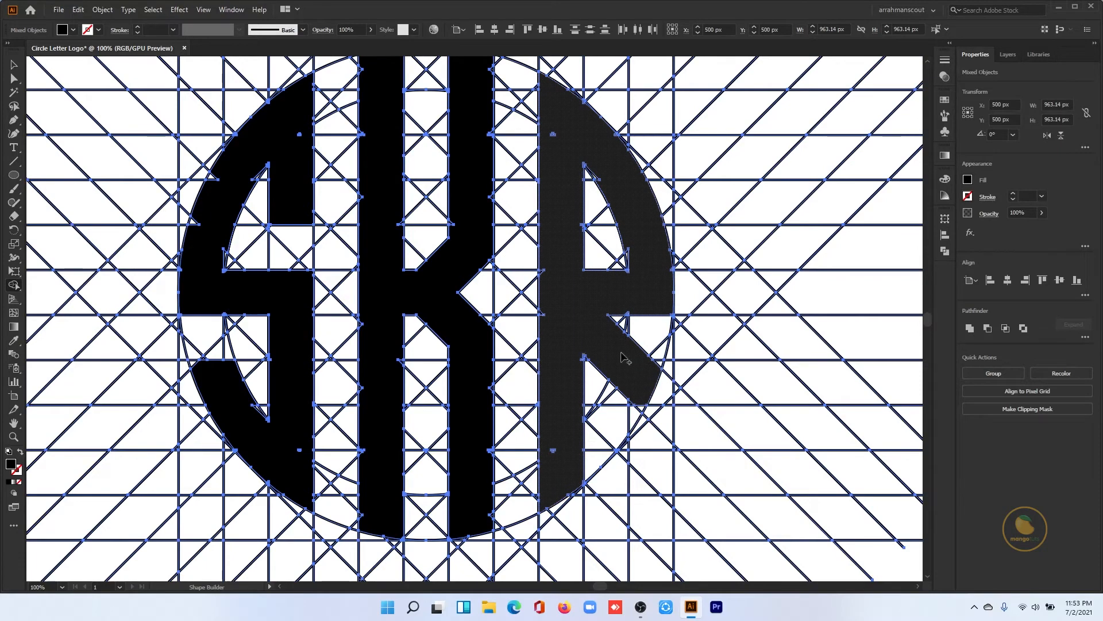
- Merge the tiny leftover slivers in the upper half of the S and along its outer curve into the letter
scroll(625, 358, up, 1)
scroll(229, 158, up, 2)
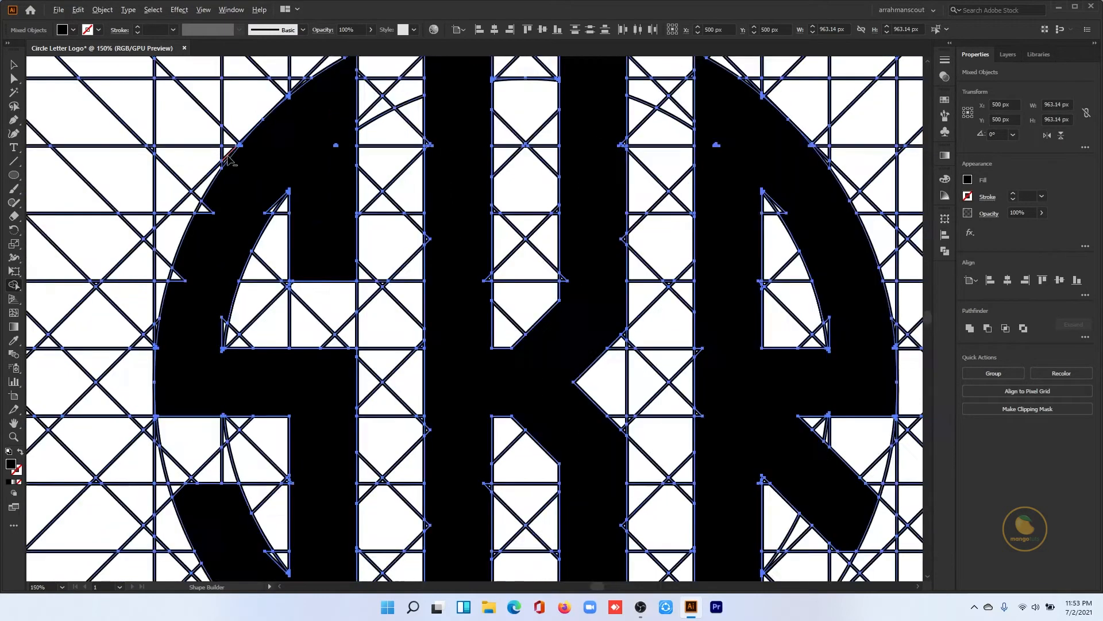
scroll(229, 158, up, 2)
scroll(362, 247, up, 3)
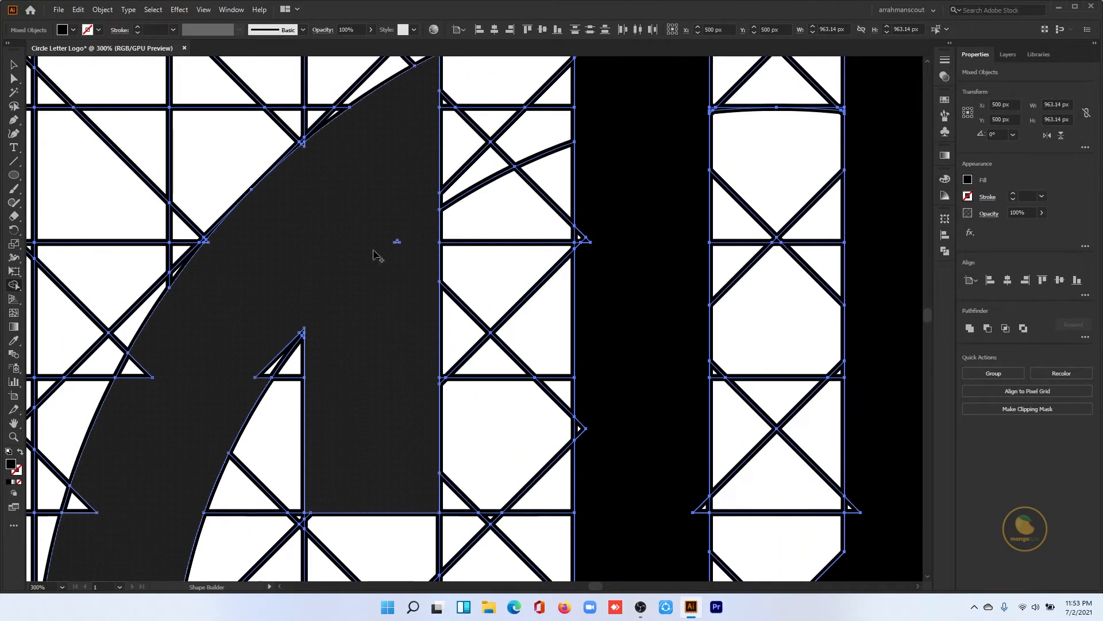
scroll(414, 189, up, 2)
scroll(359, 212, up, 3)
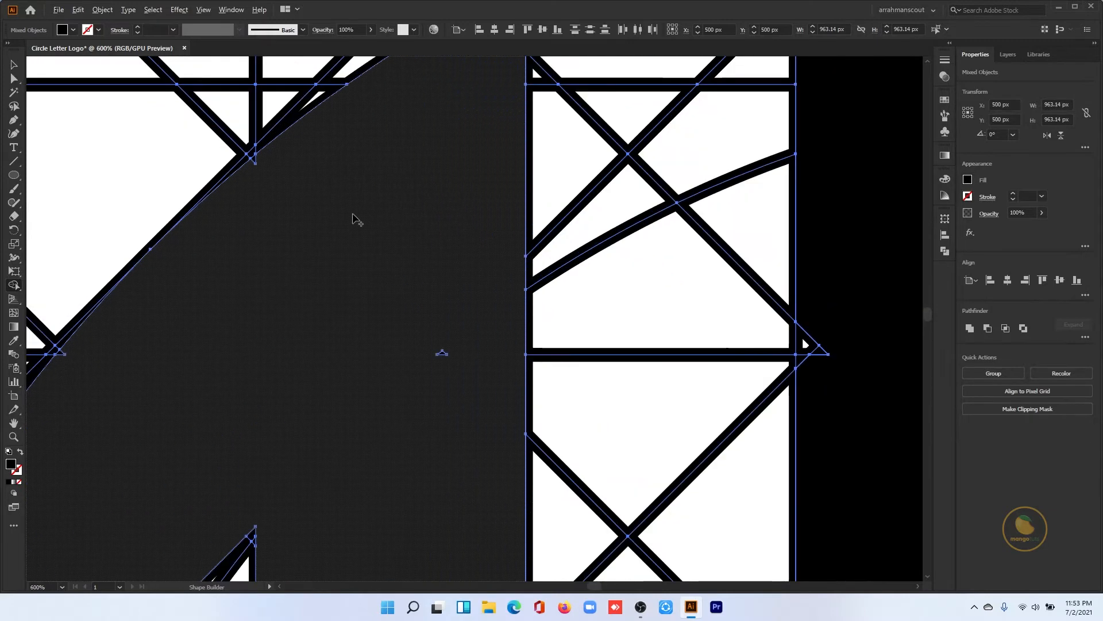
scroll(364, 222, down, 1)
scroll(413, 241, up, 2)
scroll(458, 262, up, 3)
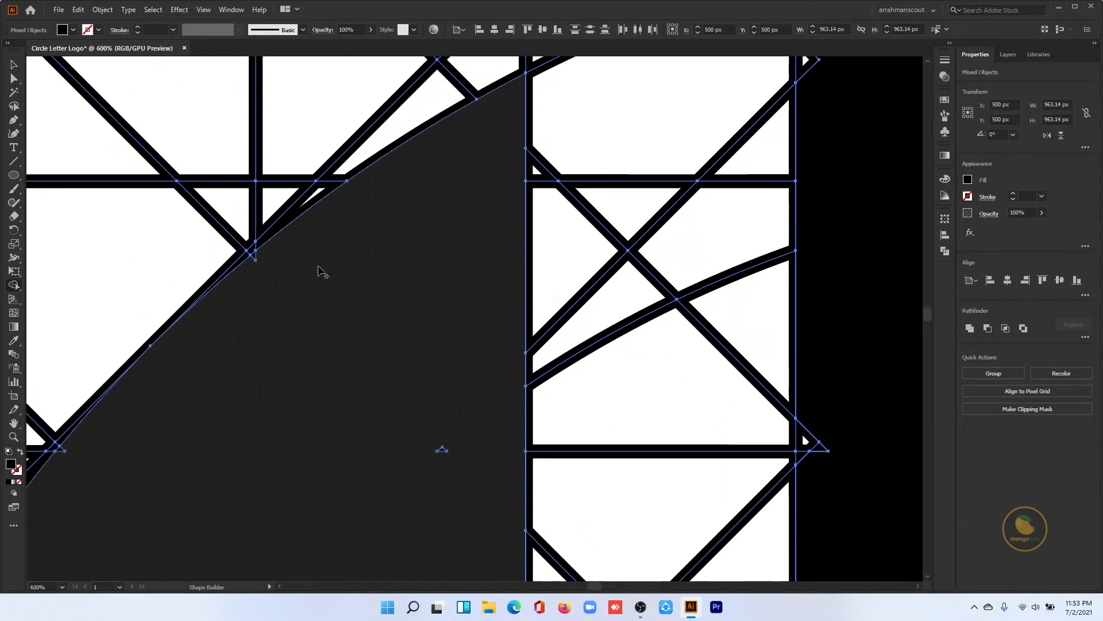
scroll(287, 258, down, 1)
scroll(381, 295, down, 3)
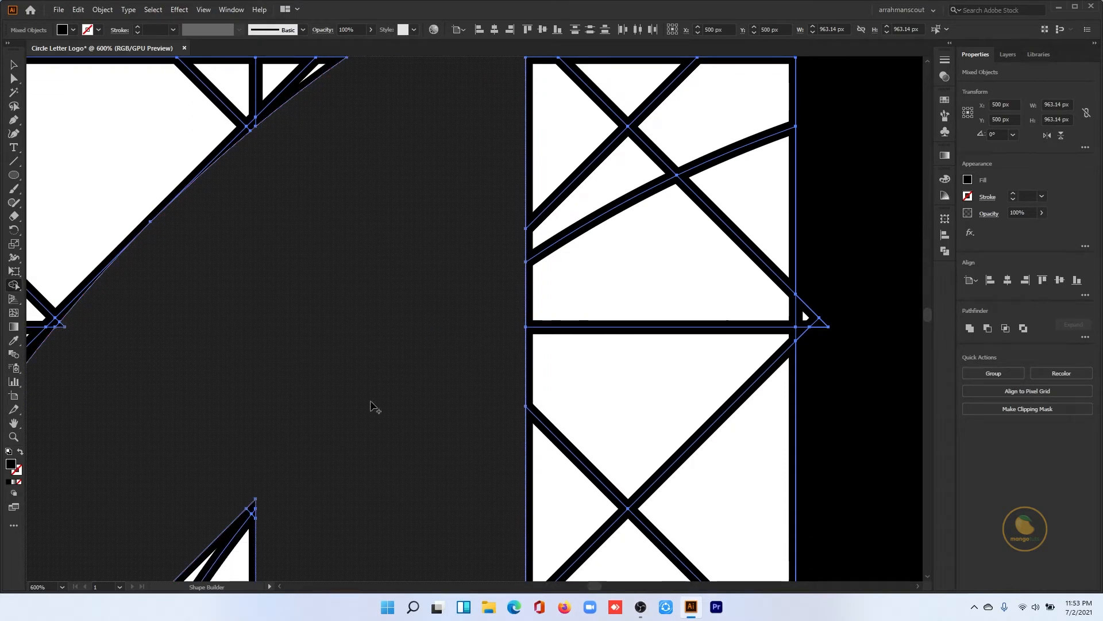
scroll(368, 379, down, 2)
scroll(349, 359, down, 5)
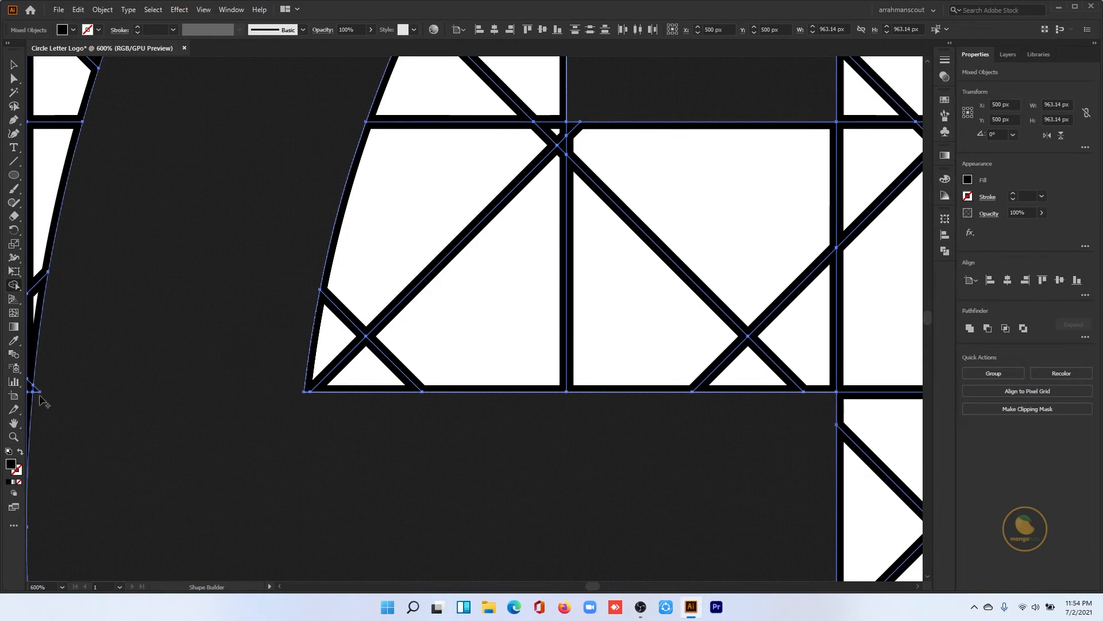
scroll(69, 389, left, 1)
scroll(322, 402, down, 5)
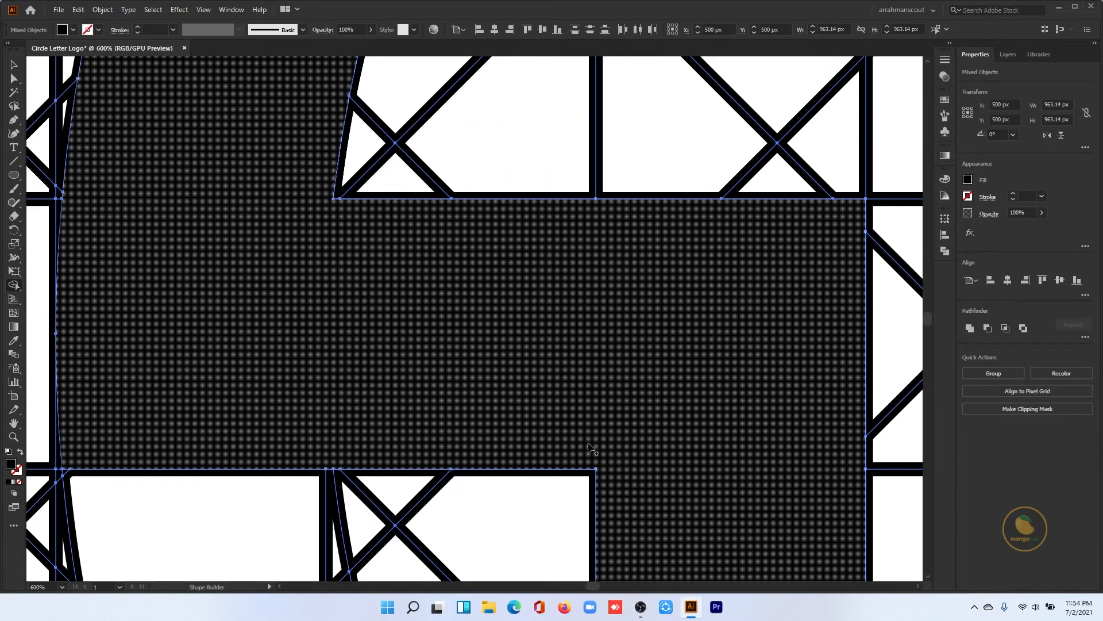
- Merge the leftover slivers in the lower half of the S into the letter, following its outer curve
scroll(468, 281, down, 10)
scroll(468, 281, right, 4)
scroll(468, 281, down, 5)
drag(315, 316, 341, 287)
scroll(450, 426, down, 5)
drag(204, 346, 200, 347)
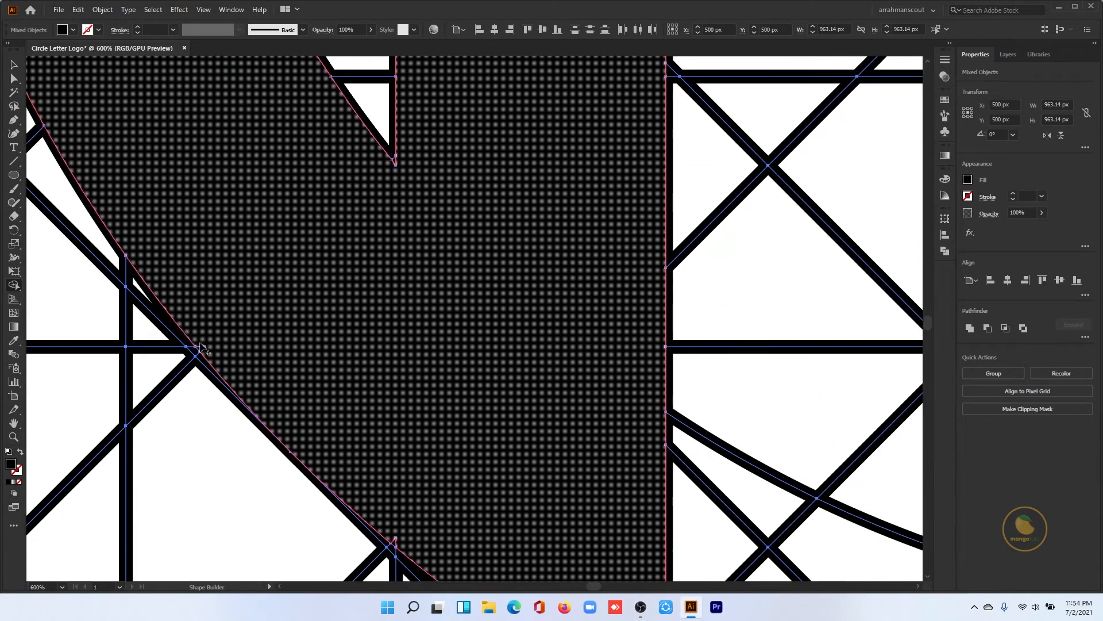
scroll(515, 399, down, 5)
scroll(514, 399, up, 3)
drag(321, 153, 471, 578)
scroll(628, 320, down, 5)
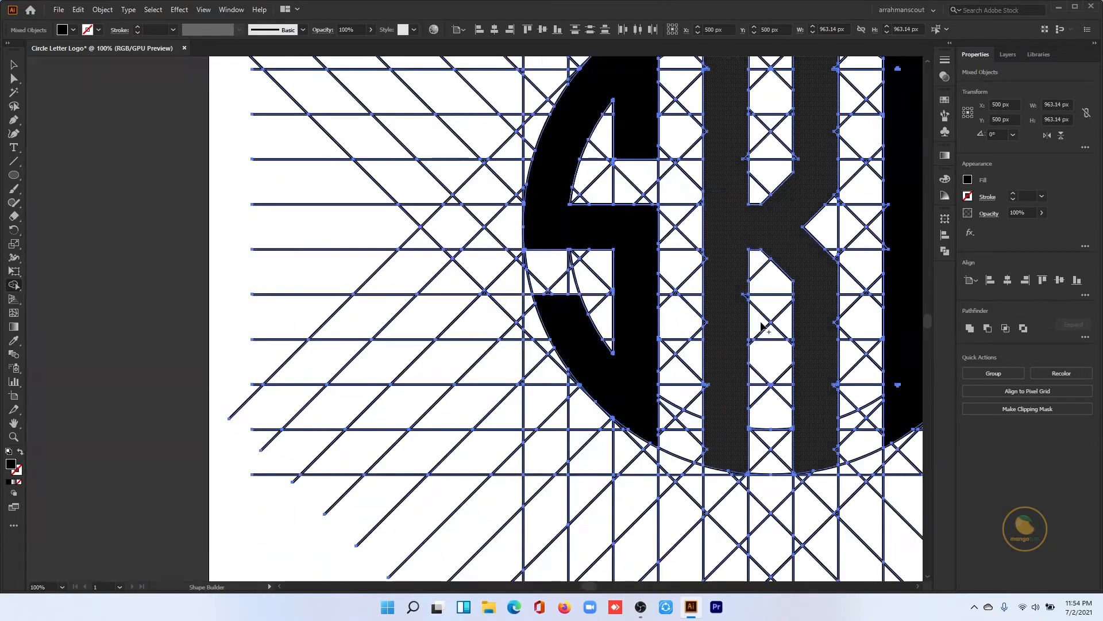
- Merge the small triangular notches along the edges of both K columns into the letter, working from bottom to top
scroll(762, 325, up, 5)
scroll(394, 377, down, 2)
scroll(293, 293, up, 1)
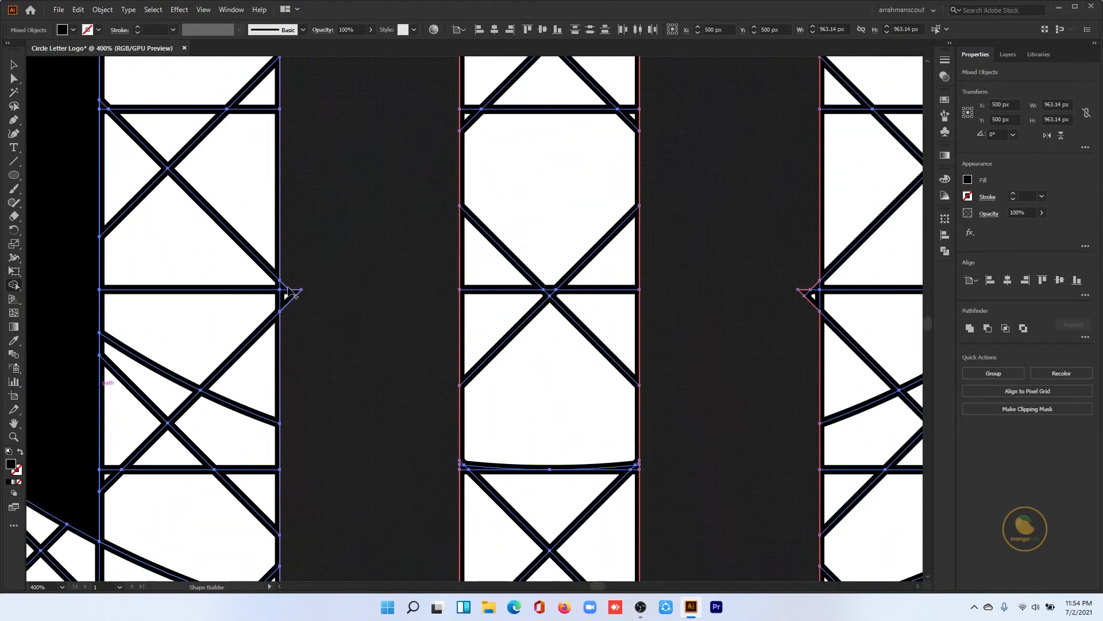
drag(289, 289, 294, 306)
scroll(299, 305, up, 1)
drag(805, 331, 815, 339)
scroll(798, 322, up, 5)
drag(446, 244, 450, 167)
scroll(371, 289, up, 6)
scroll(305, 276, up, 2)
mouse_move(305, 270)
mouse_down()
mouse_move(447, 324)
mouse_move(303, 429)
mouse_move(310, 283)
mouse_up()
scroll(288, 229, up, 10)
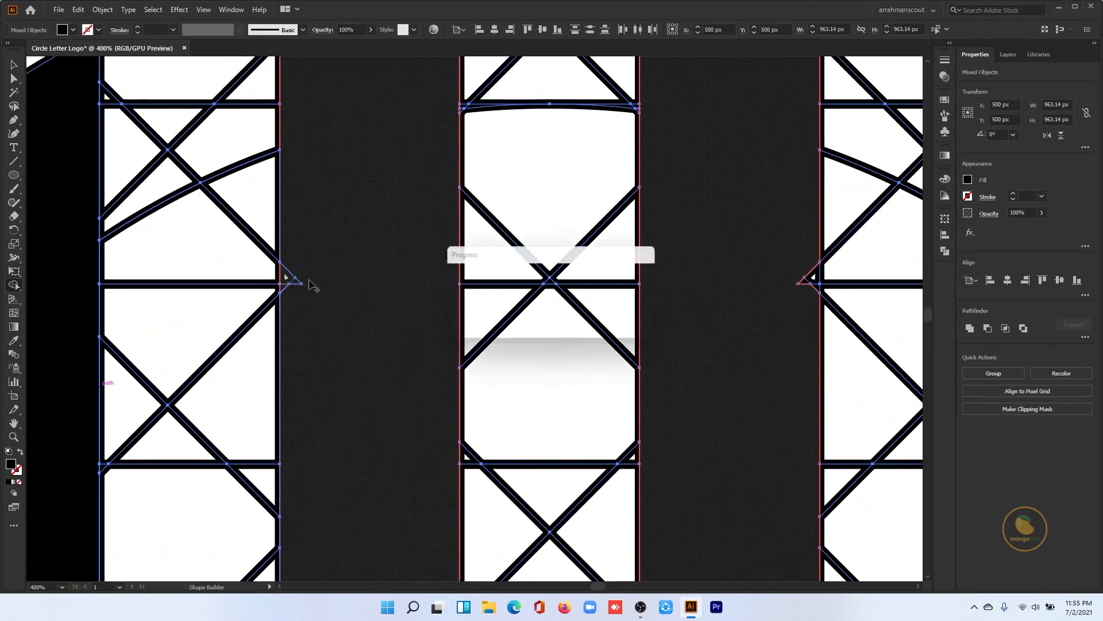
- Merge the leftover slivers around the R's upper curve and inner counter into the letter
scroll(746, 290, up, 1)
scroll(300, 295, down, 4)
scroll(598, 246, up, 5)
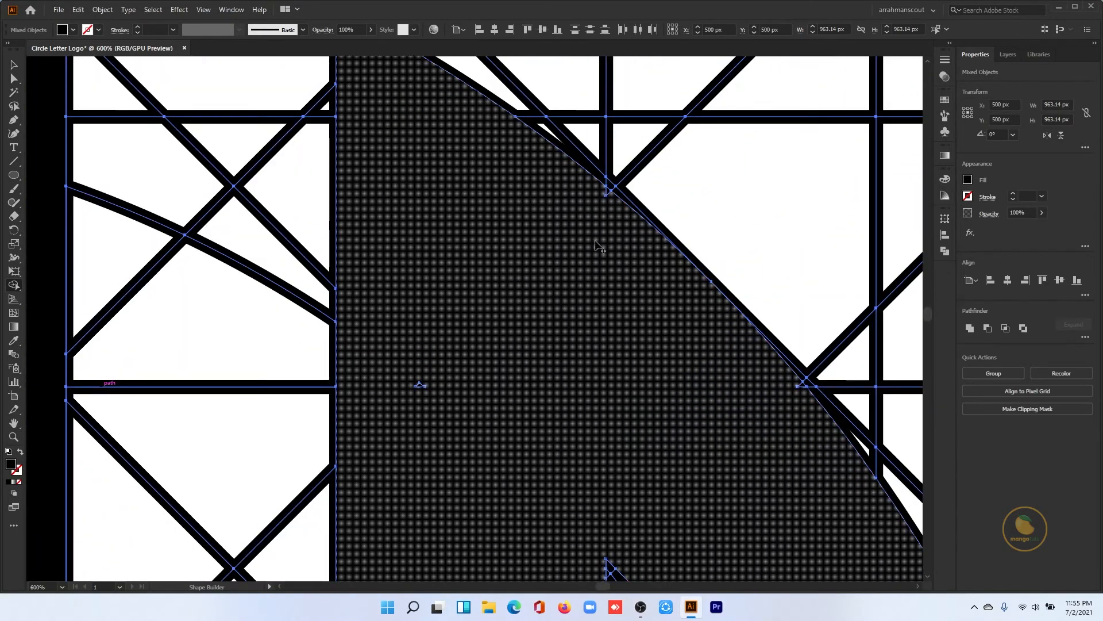
scroll(736, 423, down, 5)
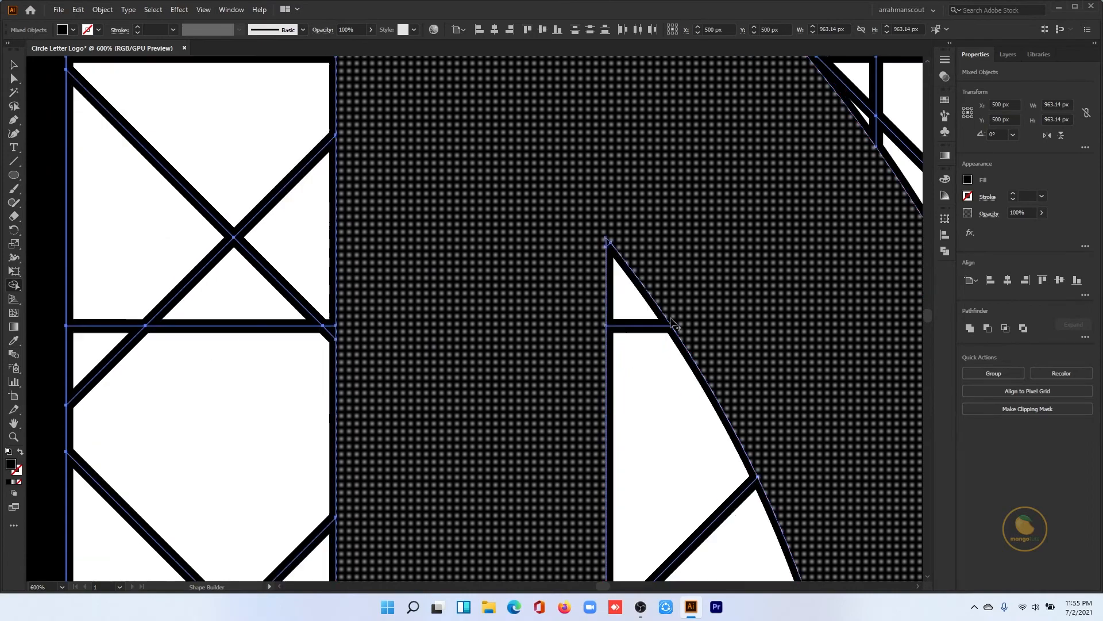
scroll(671, 323, down, 3)
scroll(671, 323, right, 2)
drag(459, 421, 468, 428)
scroll(468, 429, down, 4)
drag(703, 394, 685, 398)
scroll(685, 398, down, 1)
drag(218, 411, 172, 431)
scroll(715, 422, right, 3)
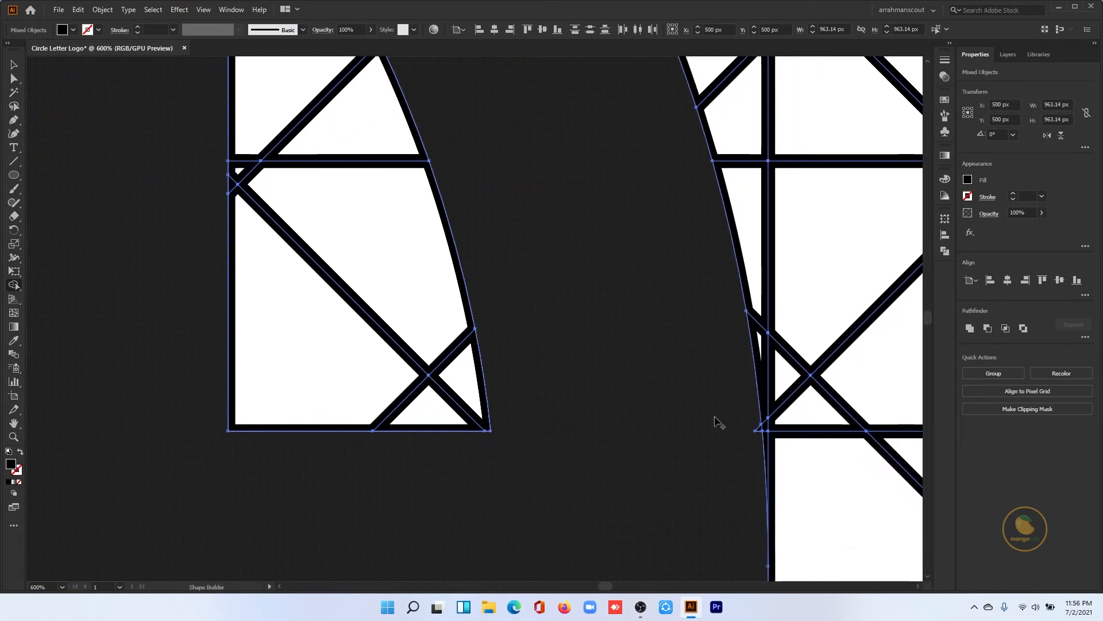
- Merge the remaining slivers along the R's outer edge, crossbar and stem beside the diagonal leg
drag(715, 422, 757, 428)
scroll(559, 369, down, 4)
drag(496, 420, 540, 393)
mouse_move(276, 431)
mouse_down()
mouse_move(490, 412)
mouse_move(419, 277)
mouse_up()
drag(109, 265, 129, 278)
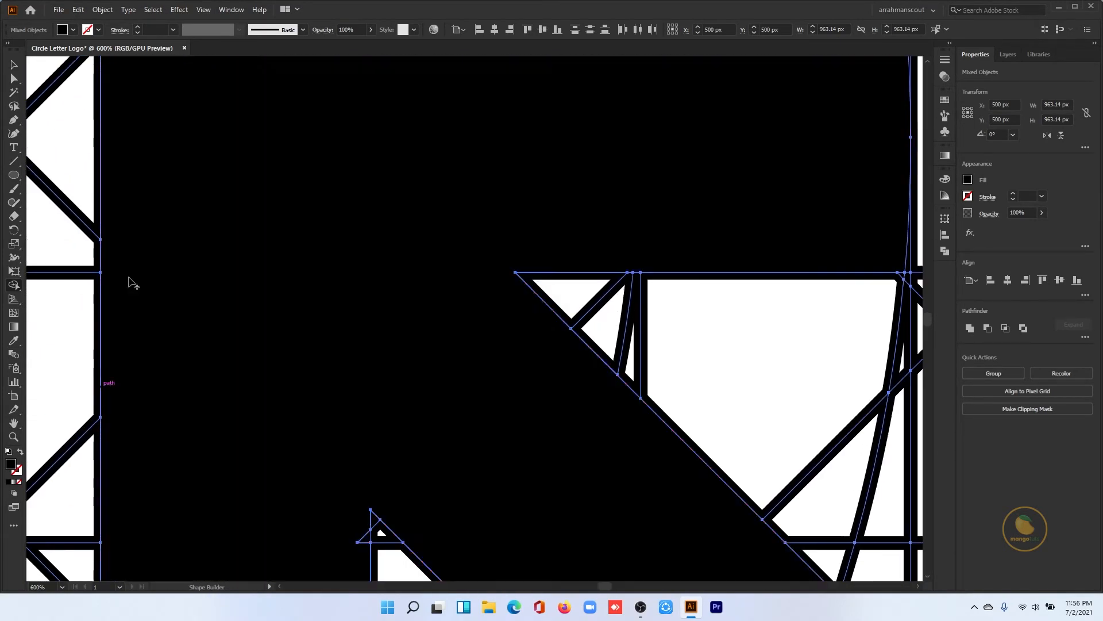
scroll(322, 299, down, 4)
drag(366, 295, 348, 284)
- Switch to a black fill without stroke and extend the R's diagonal leg to its corner on the outer circle
scroll(349, 284, down, 3)
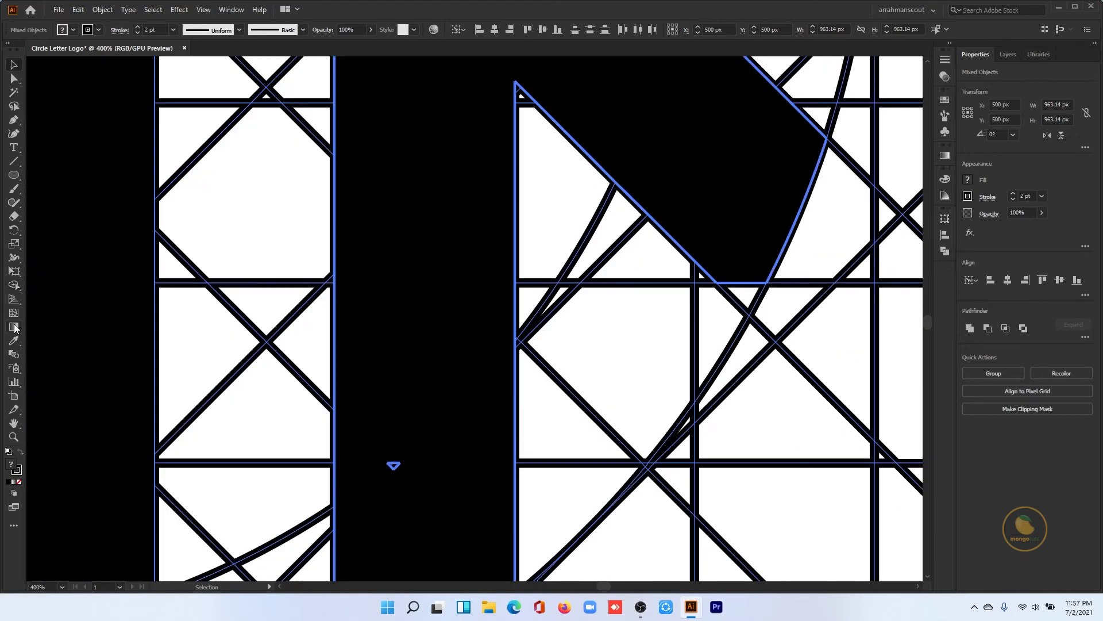
click(15, 286)
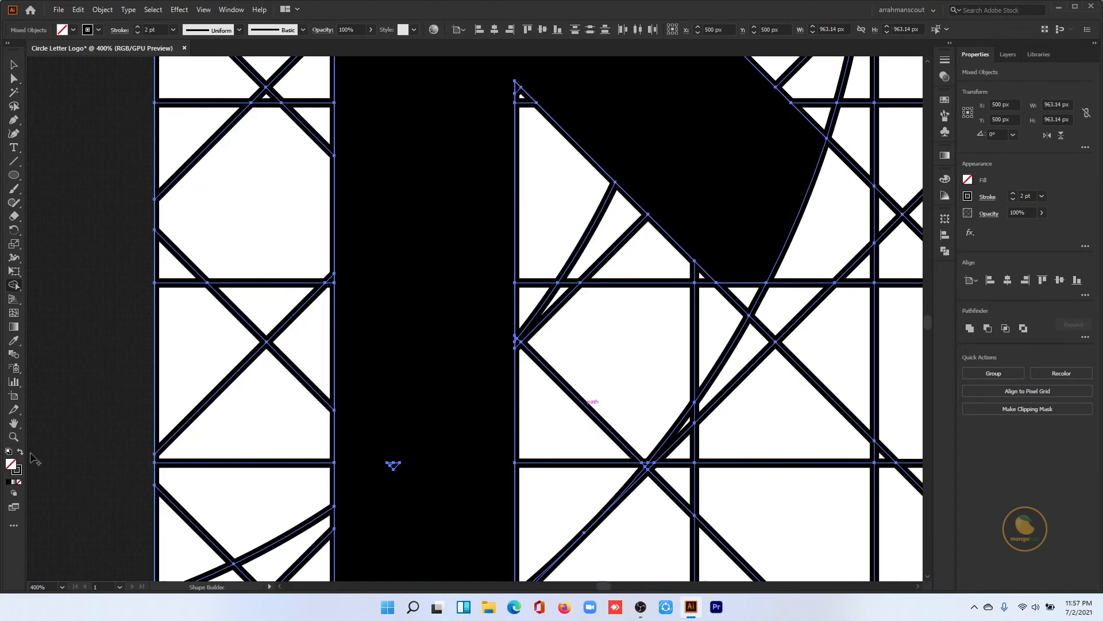
key(shift+x)
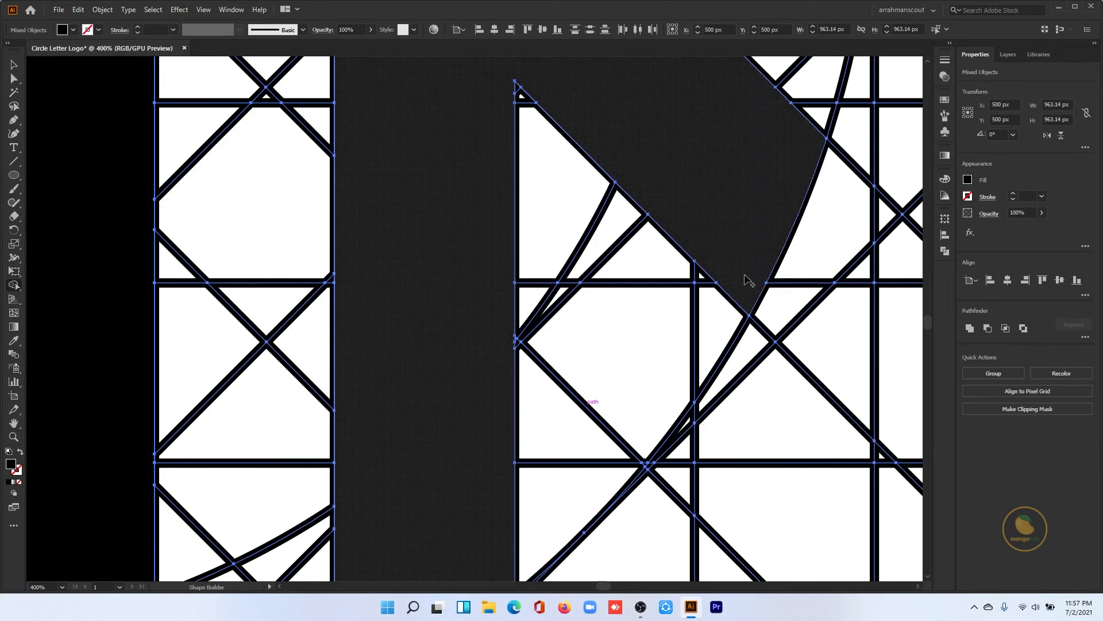
key(ctrl+0)
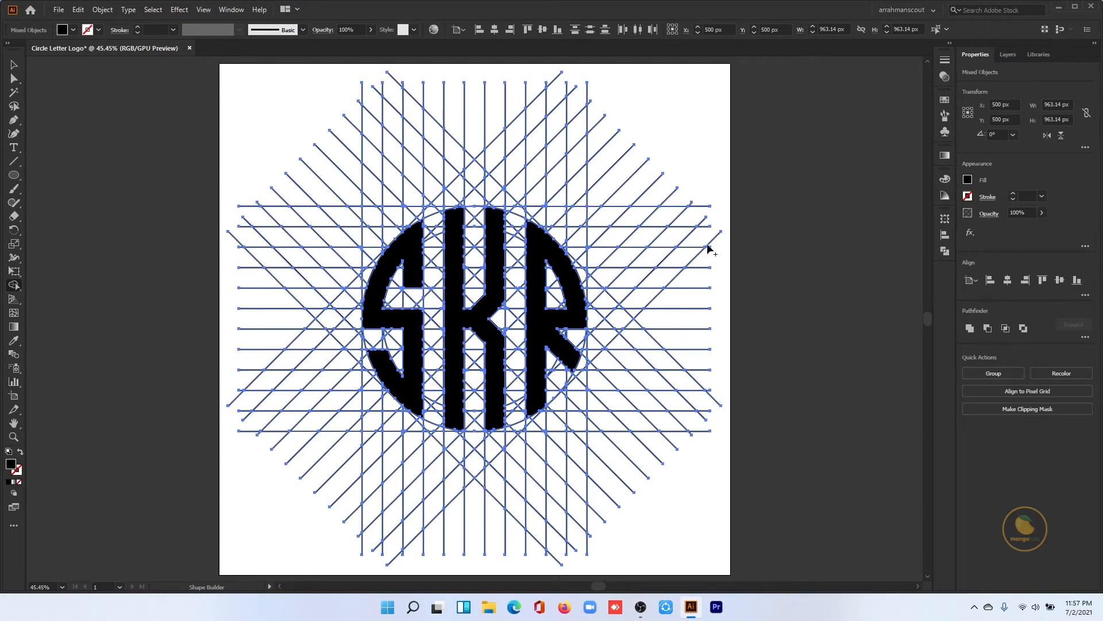
- Delete the grouped construction grid lines, keeping the letter shapes
key(ctrl+shift+a)
key(v)
drag(373, 124, 320, 148)
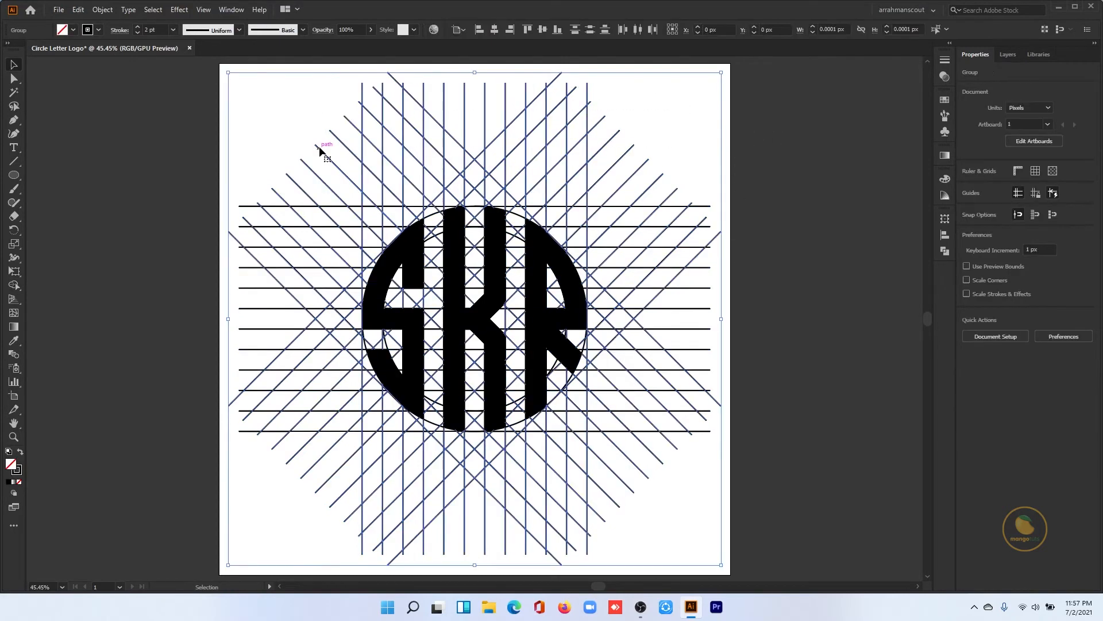
shift+click(303, 206)
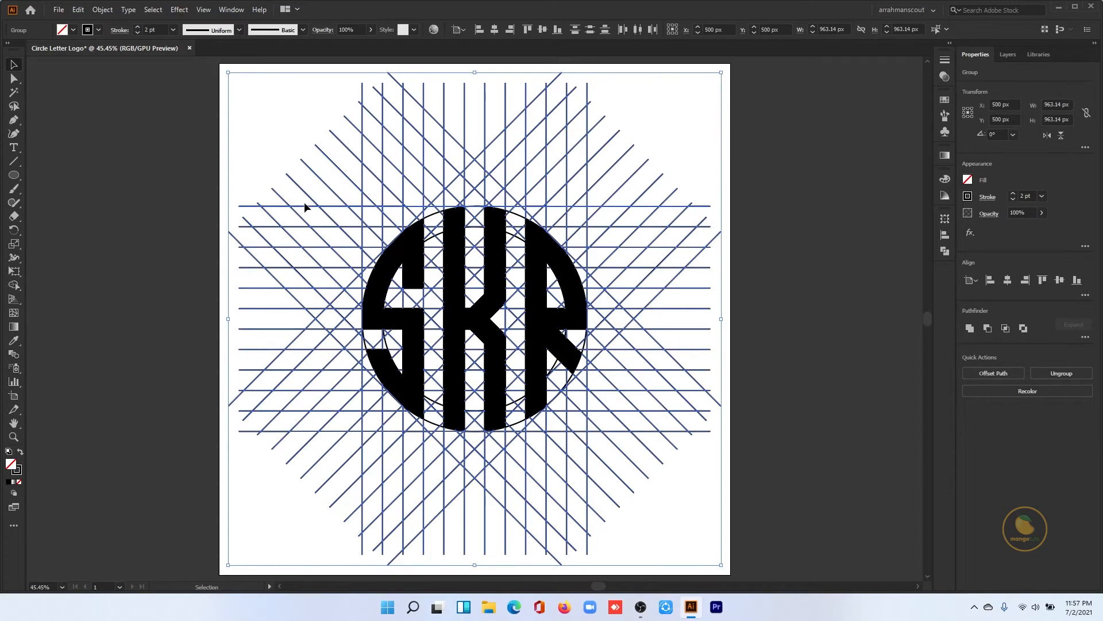
key(Delete)
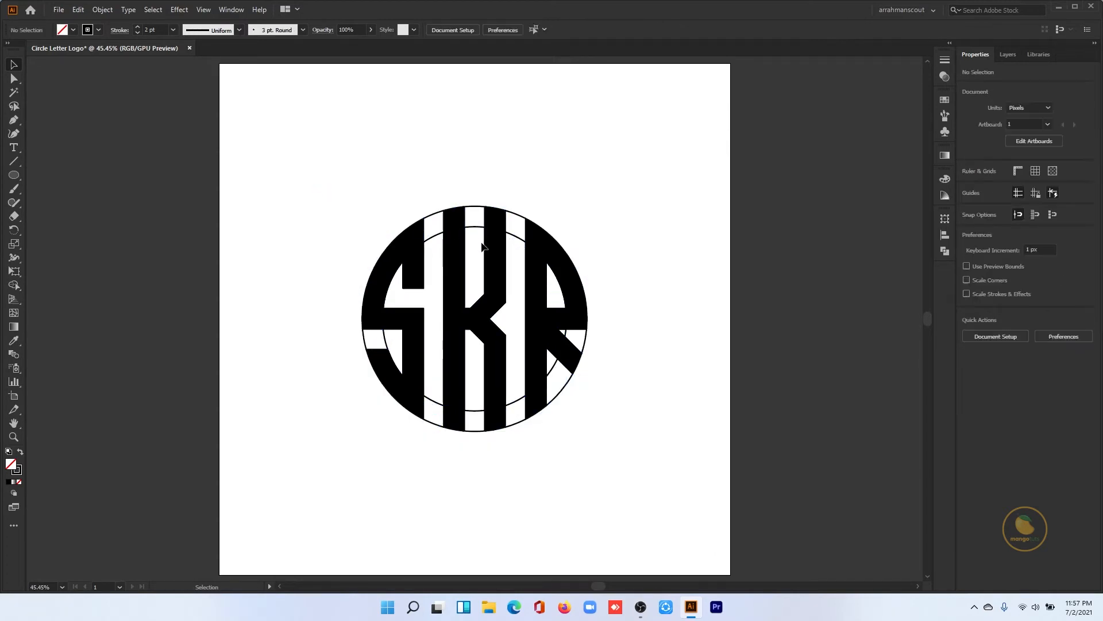
- Delete the leftover outline pieces between the K and the R and between the K's upper arms
click(515, 241)
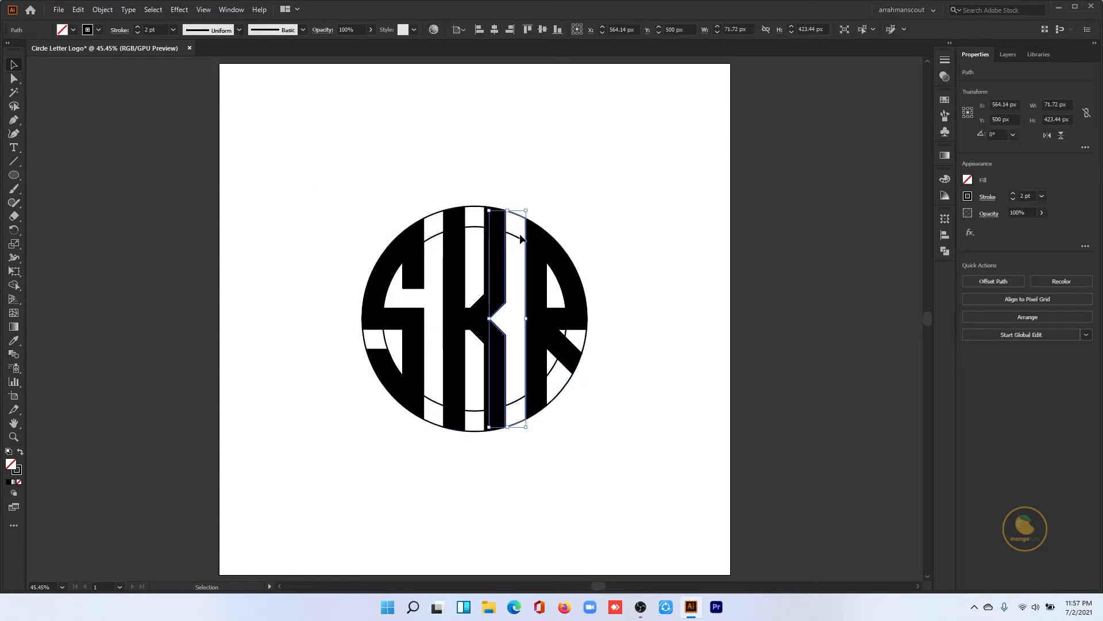
key(Delete)
click(474, 207)
key(Delete)
click(472, 225)
key(Delete)
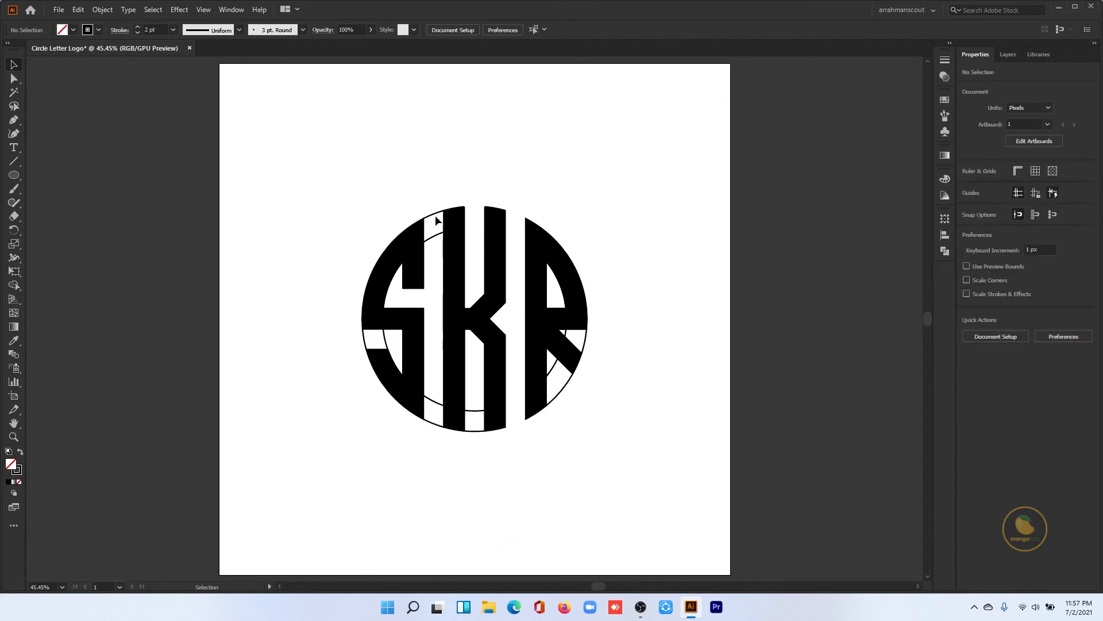
- Delete the remaining outline pieces between the S and the K, in the S's lower opening and around the R's leg
click(435, 215)
key(Delete)
click(437, 235)
key(Delete)
click(377, 336)
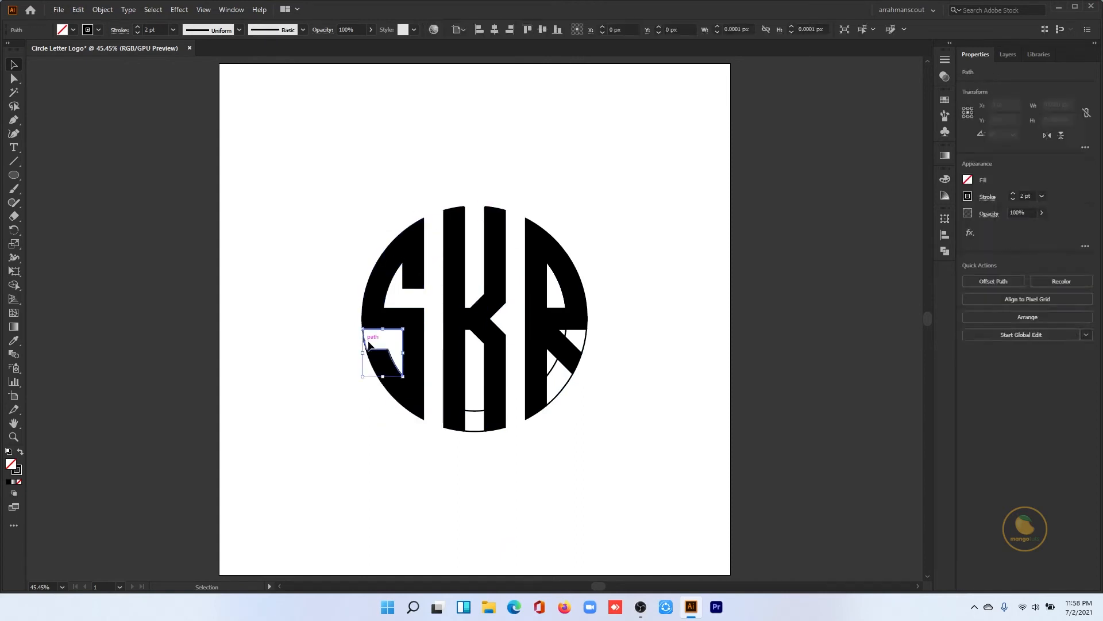
key(Delete)
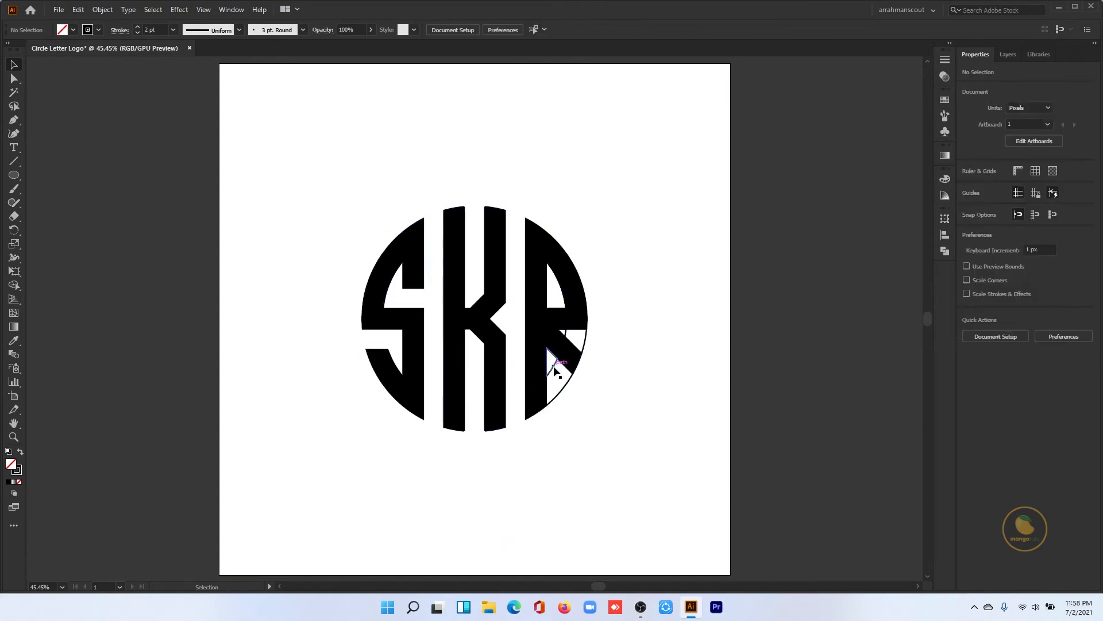
click(555, 371)
key(Delete)
- Remove the stroke from all the letter pieces and set their fill to black
drag(618, 221, 338, 440)
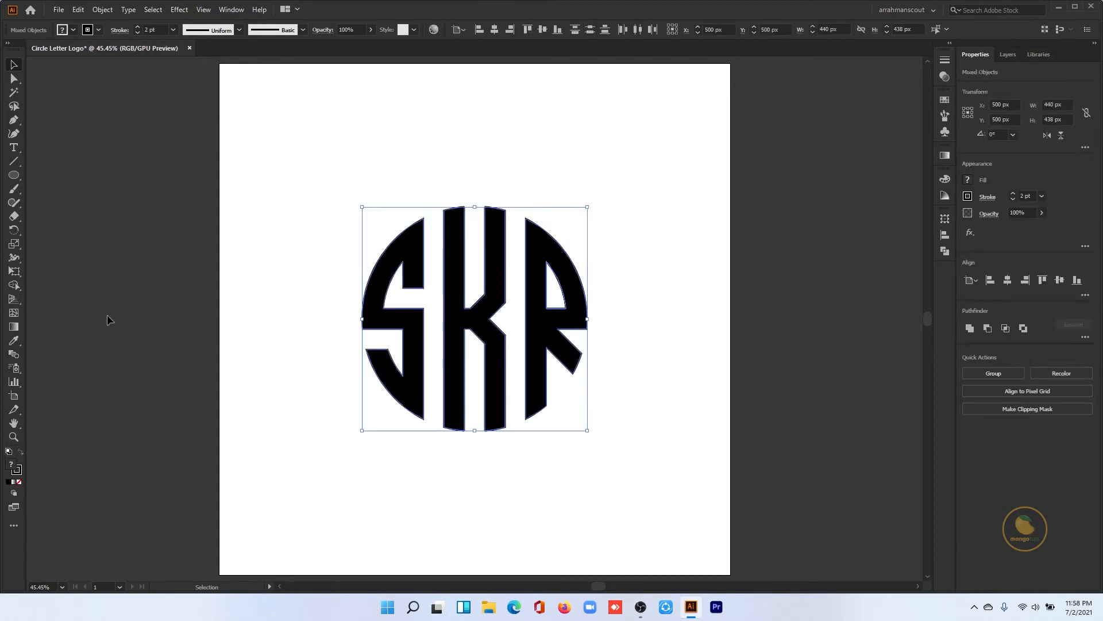
click(99, 30)
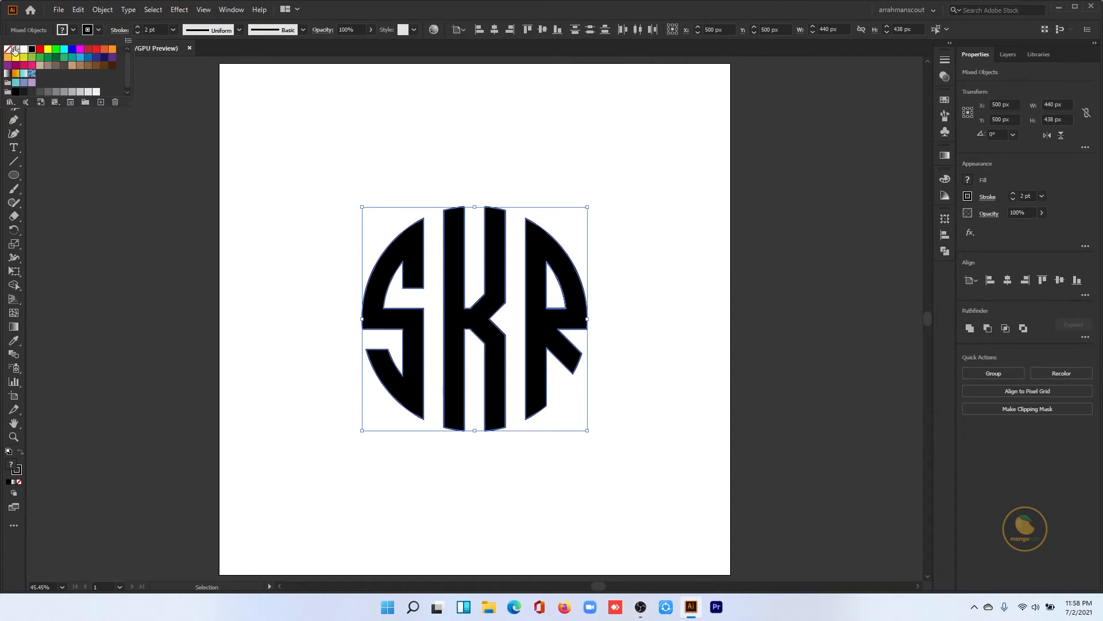
click(7, 50)
click(77, 28)
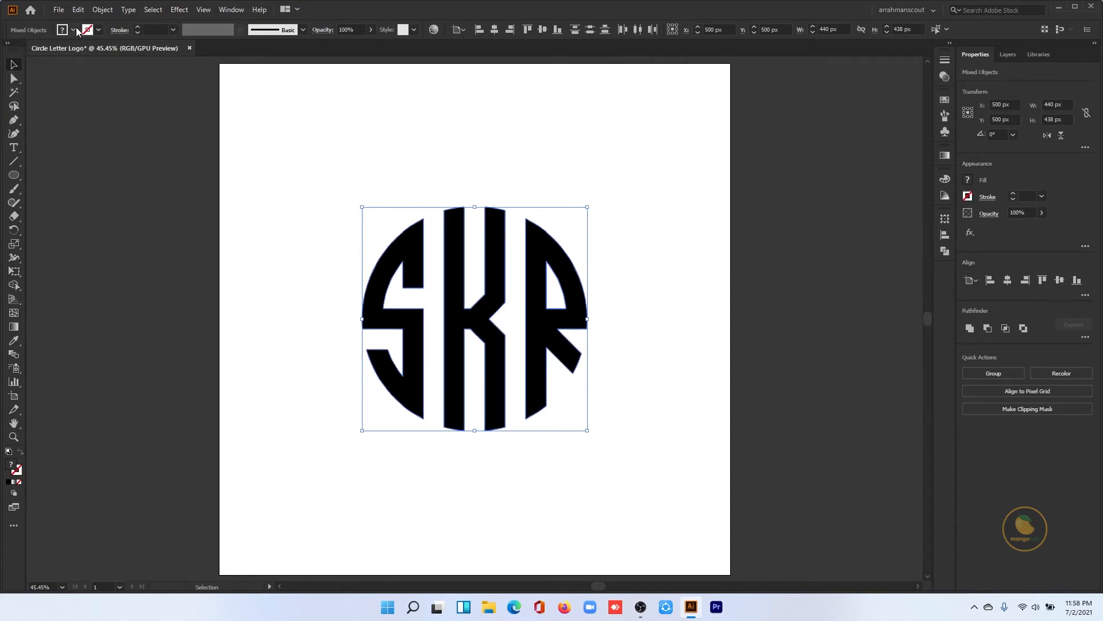
click(75, 28)
click(32, 50)
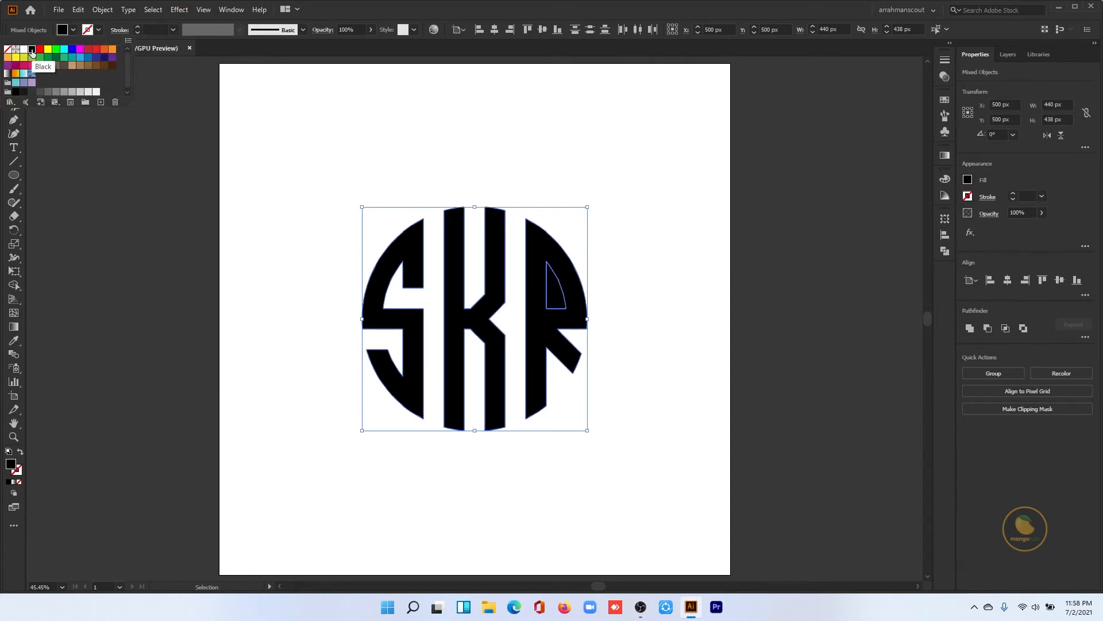
- Delete the separate path that fills the R's counter
click(620, 369)
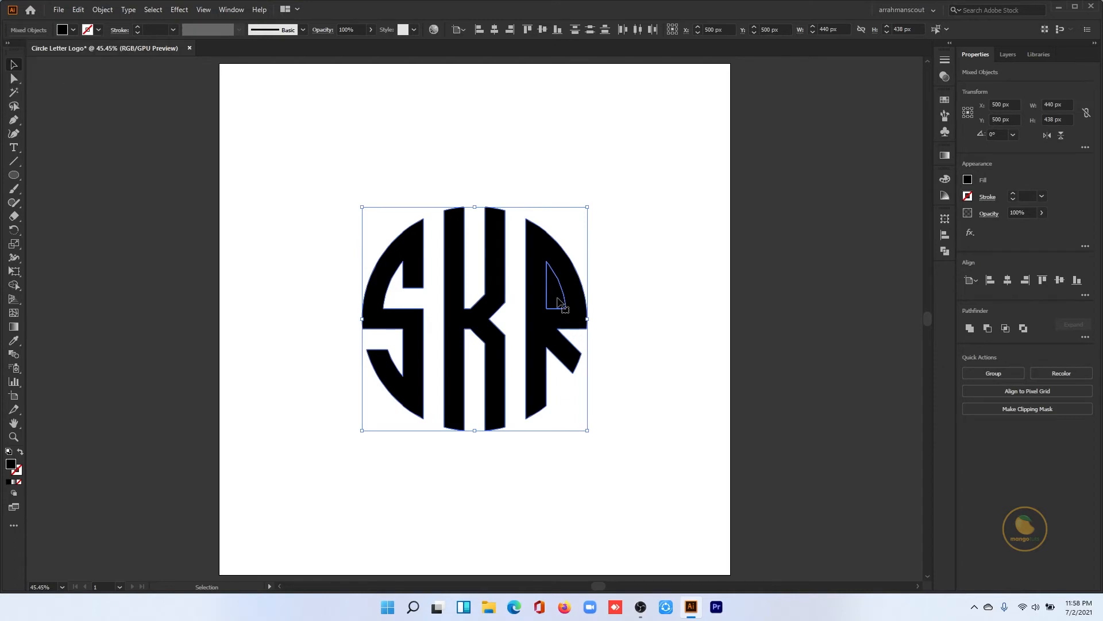
click(637, 324)
click(560, 299)
shift+click(564, 296)
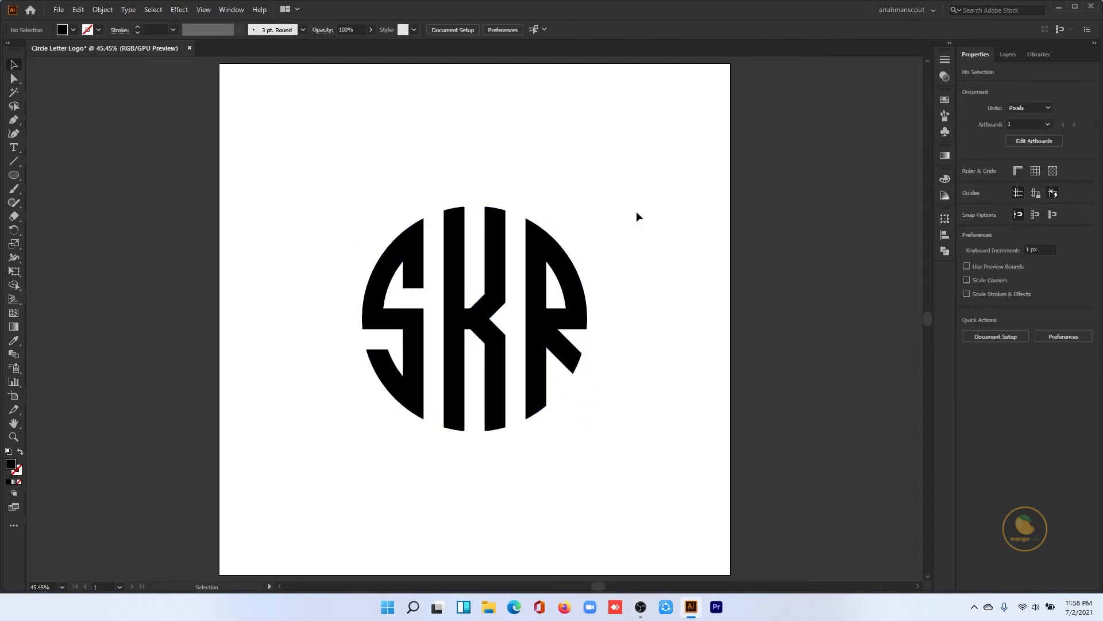
- Group all the SKR letter pieces into one object
drag(636, 217, 355, 451)
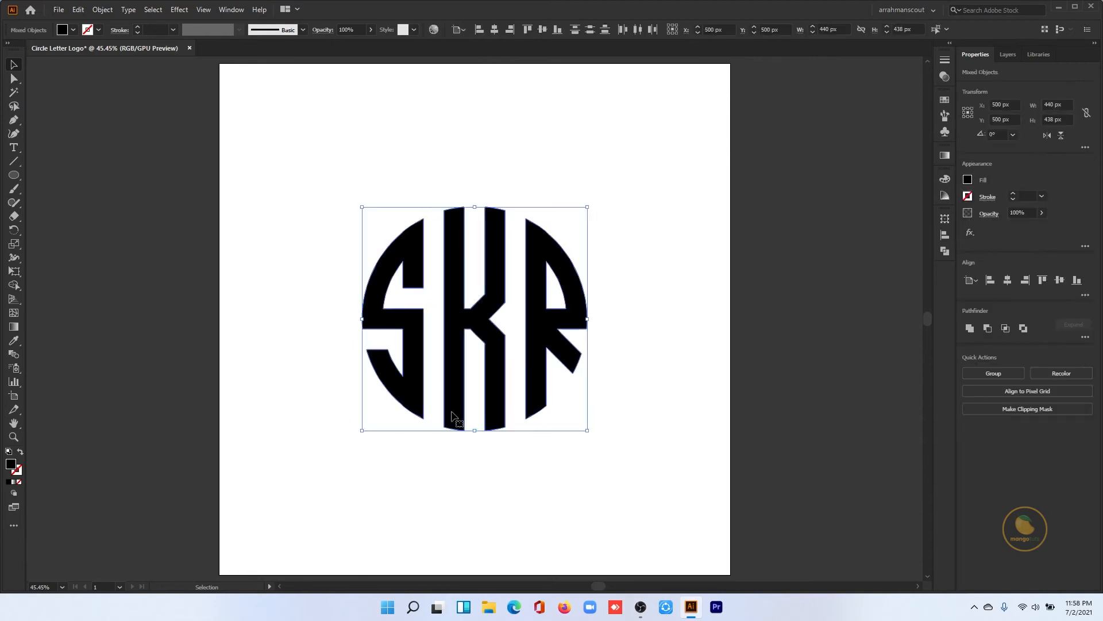
right_click(497, 348)
click(529, 435)
click(636, 367)
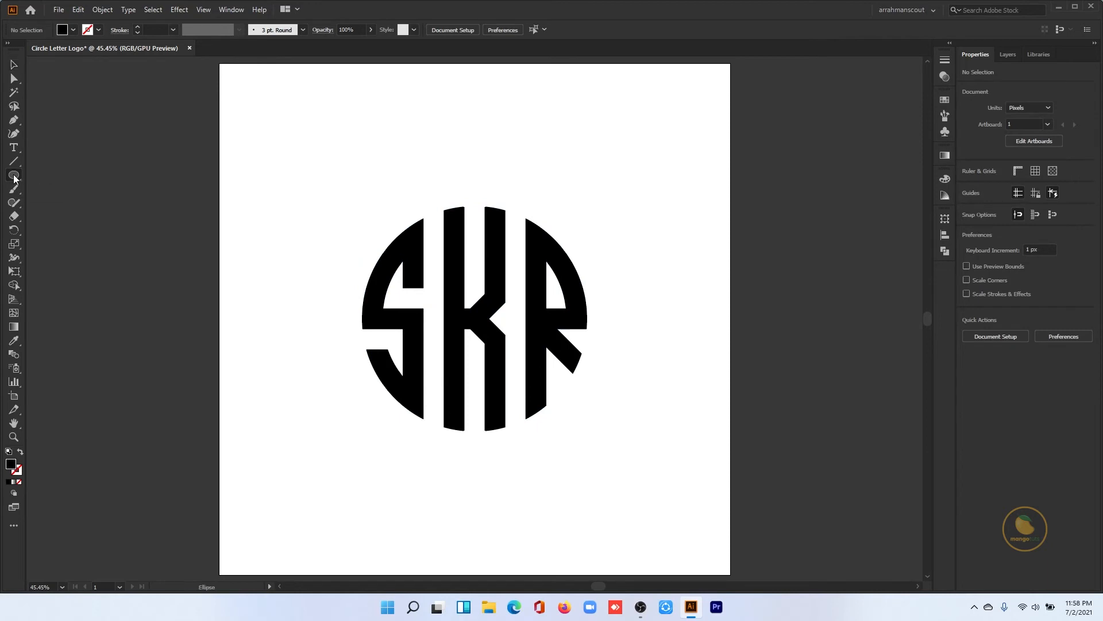
- Draw a circle about 549 px in diameter around the letters from the artboard centre, with no fill and a 42 pt black stroke
drag(14, 179, 54, 203)
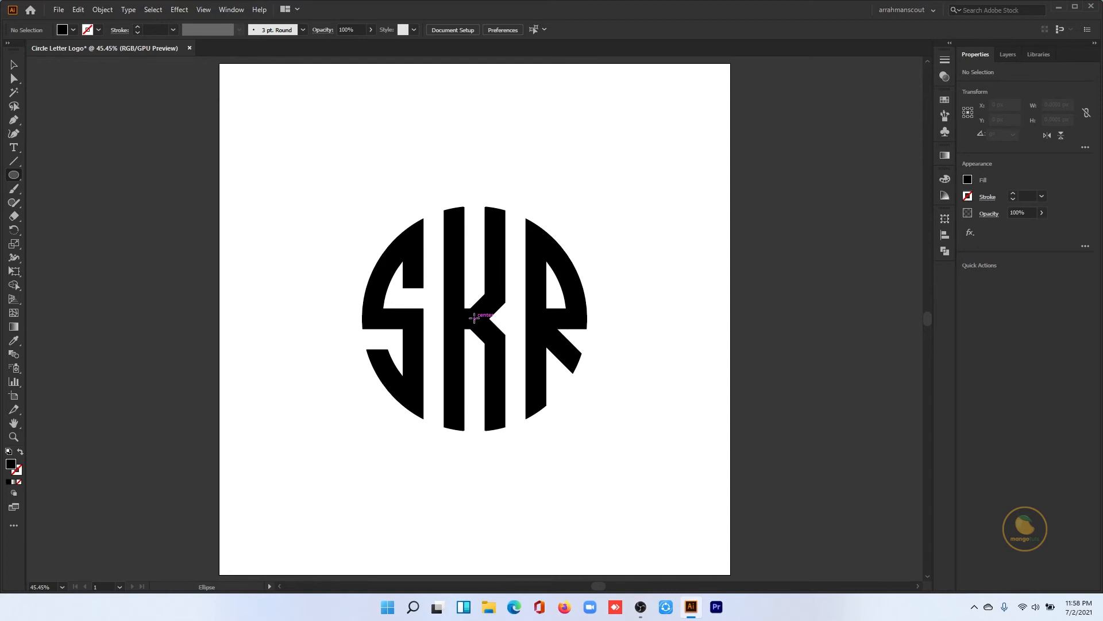
drag(475, 318, 545, 459)
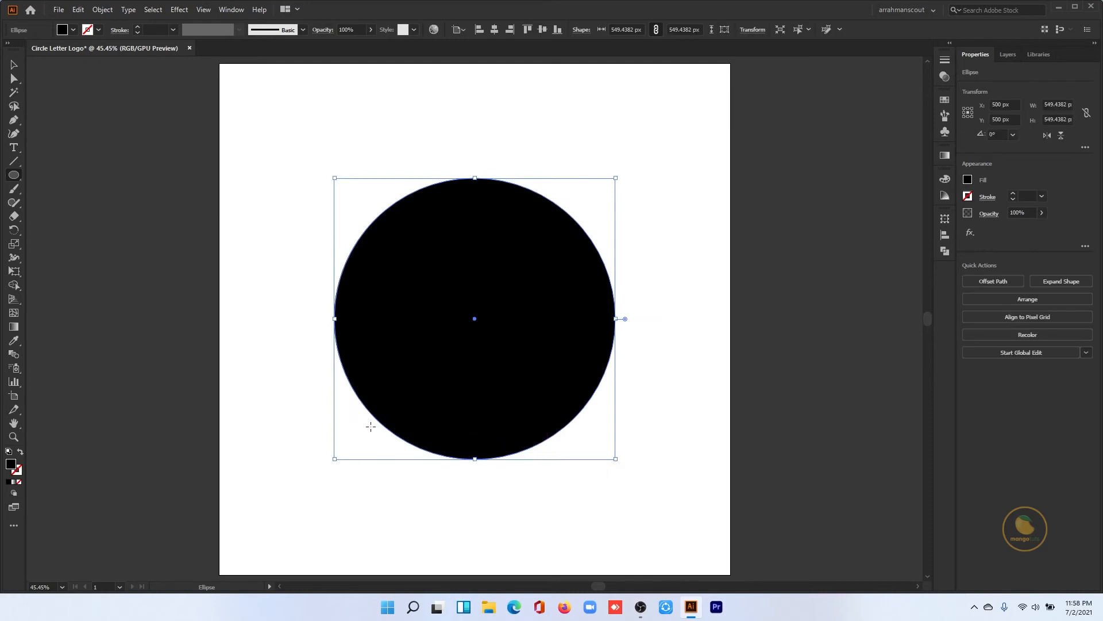
key(v)
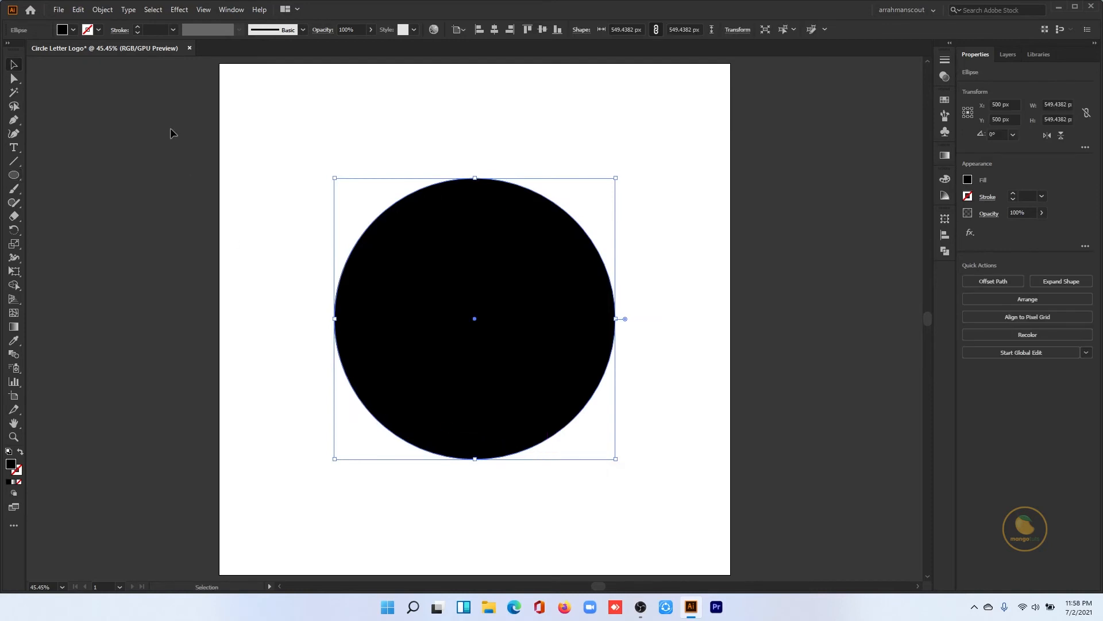
click(19, 453)
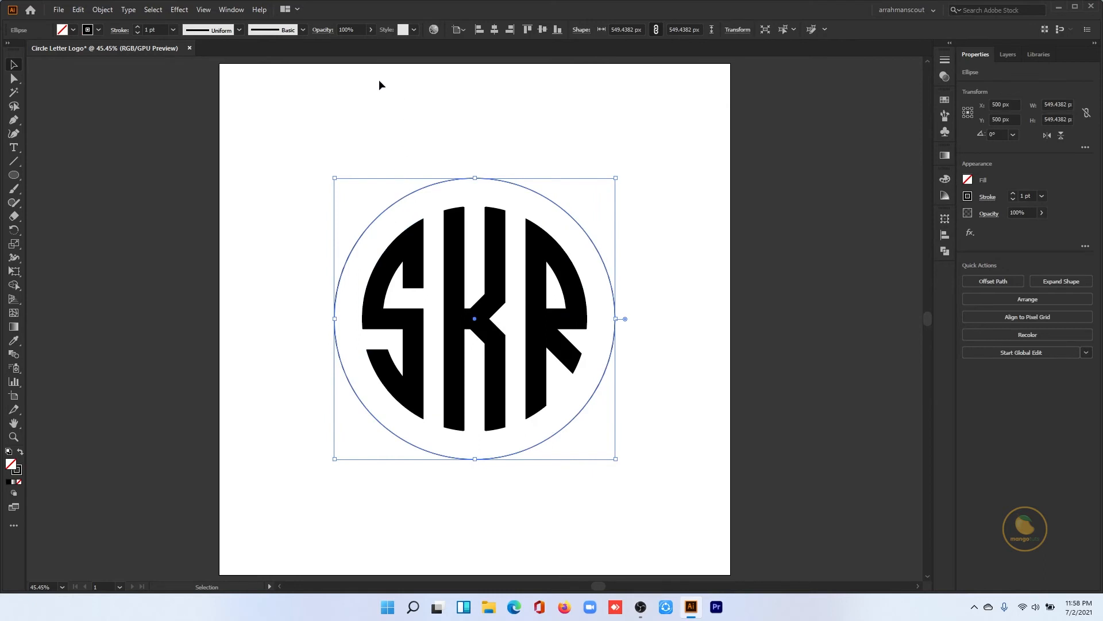
drag(137, 27, 136, 27)
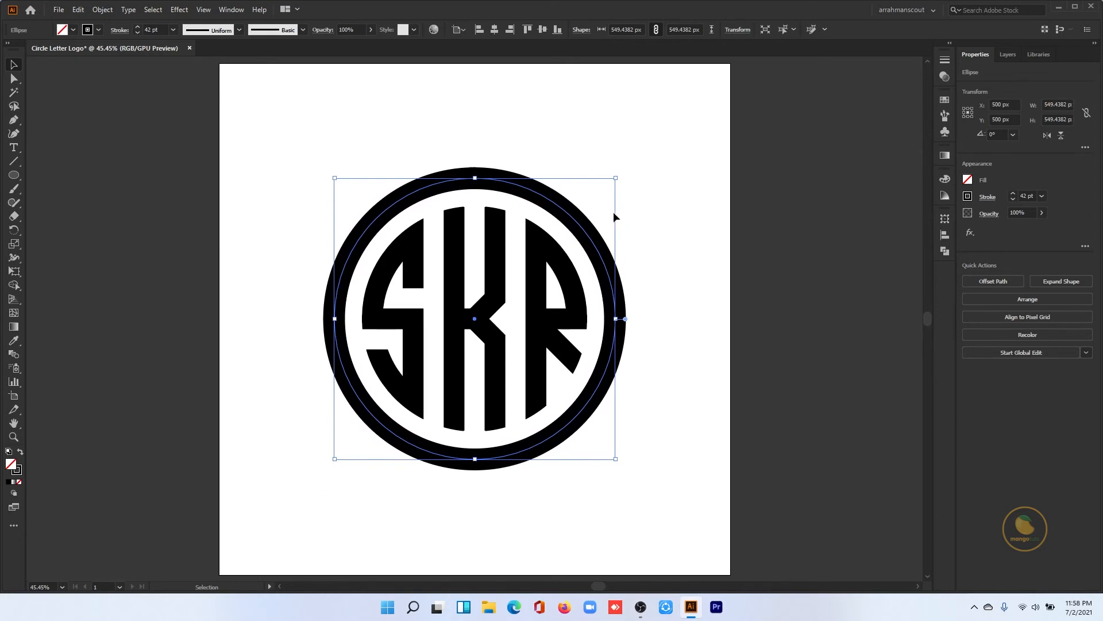
click(643, 179)
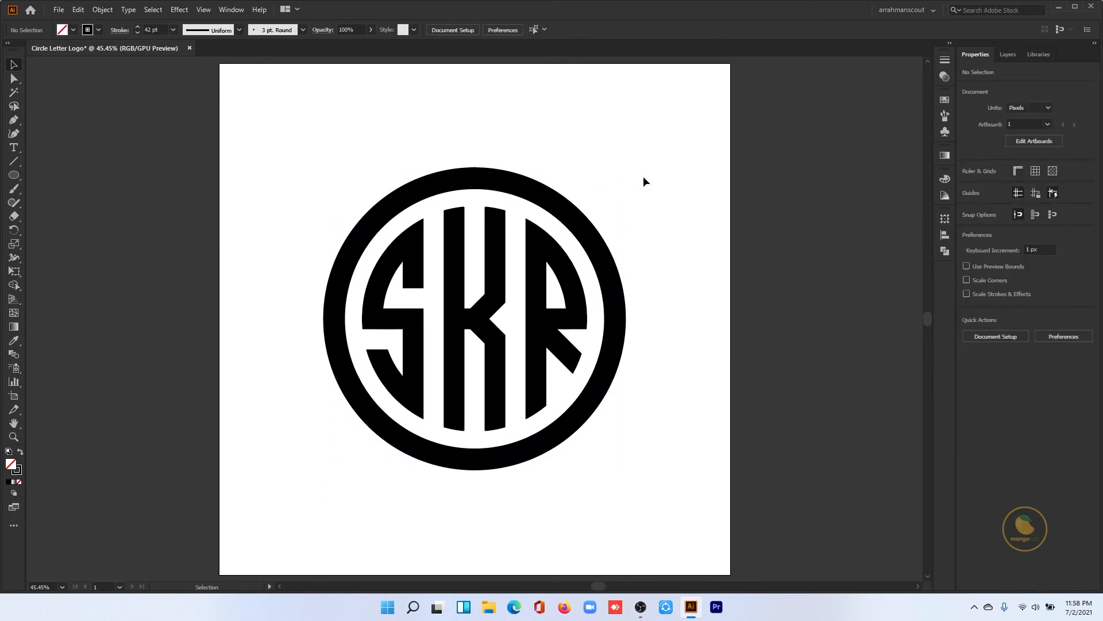
- Expand the ring around the letters with Fill and Stroke enabled to turn it into a filled shape
click(584, 230)
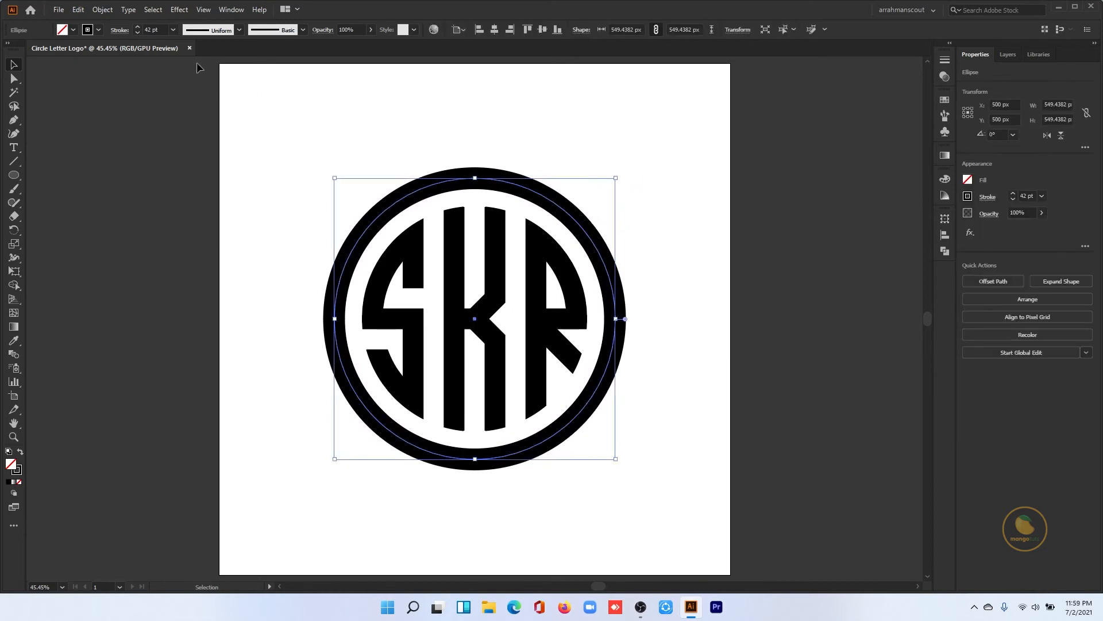
click(102, 9)
click(121, 145)
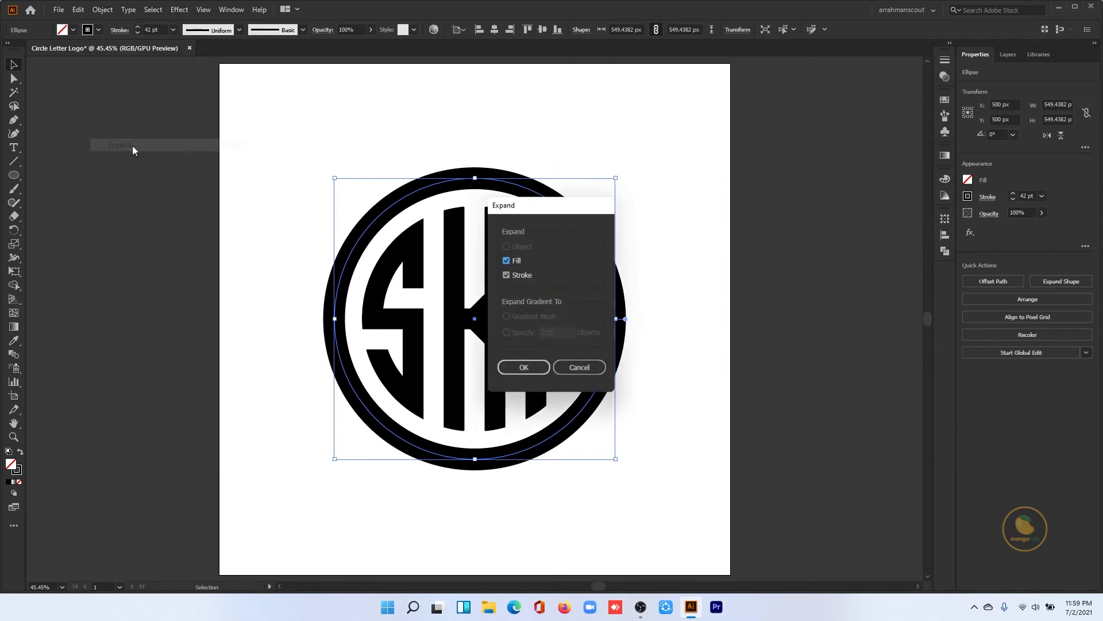
click(532, 370)
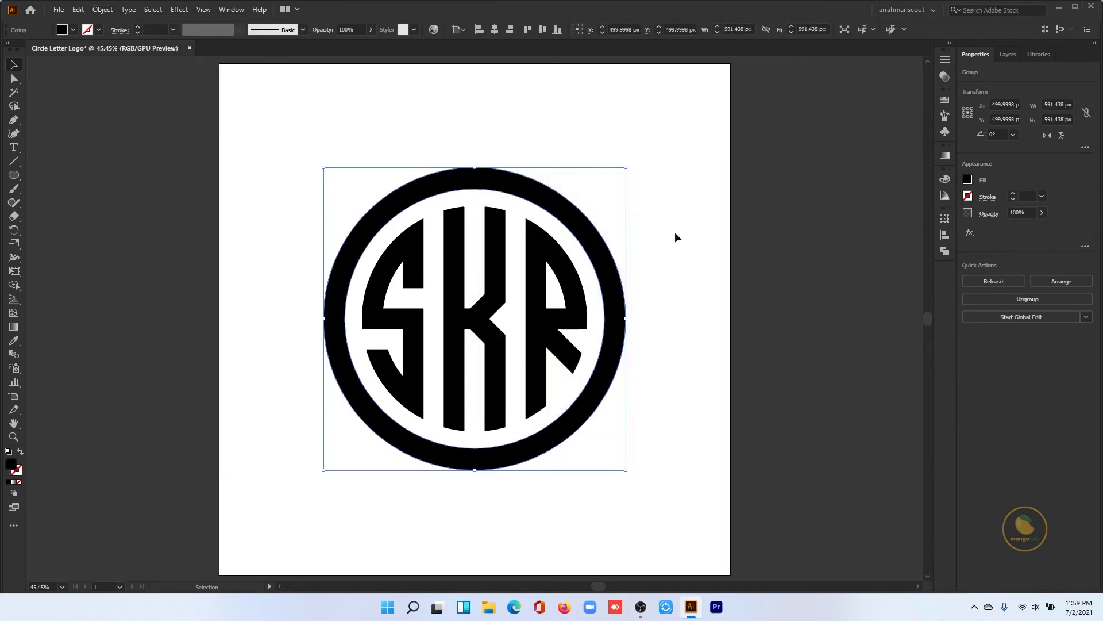
- Apply a linear gradient fill to the letters and the ring, set its angle to 90° and reverse its direction
drag(669, 176, 288, 450)
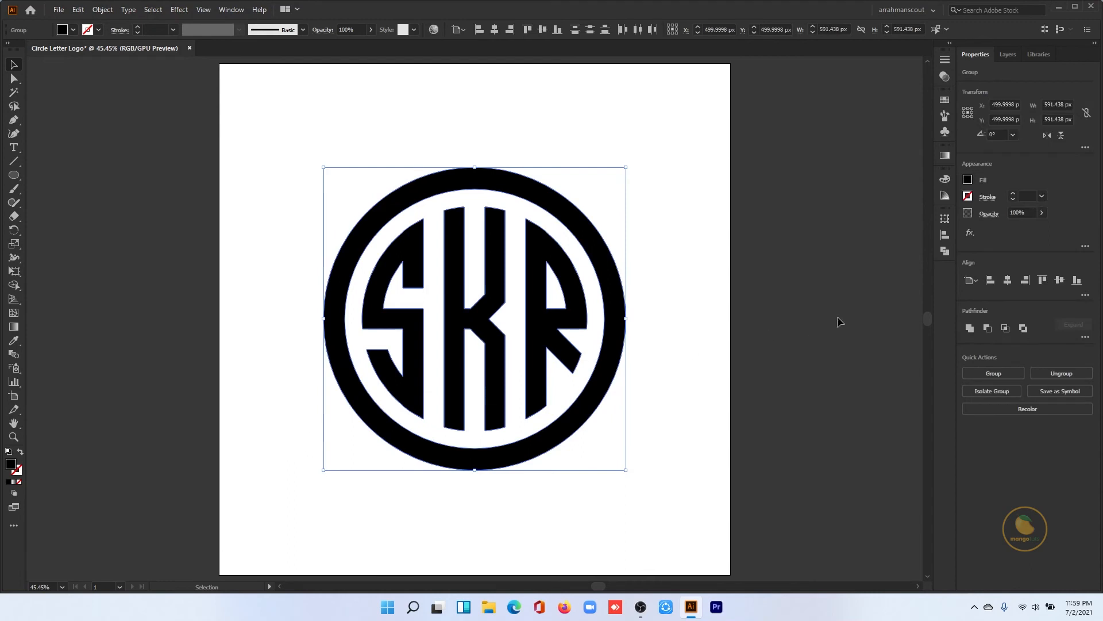
click(231, 10)
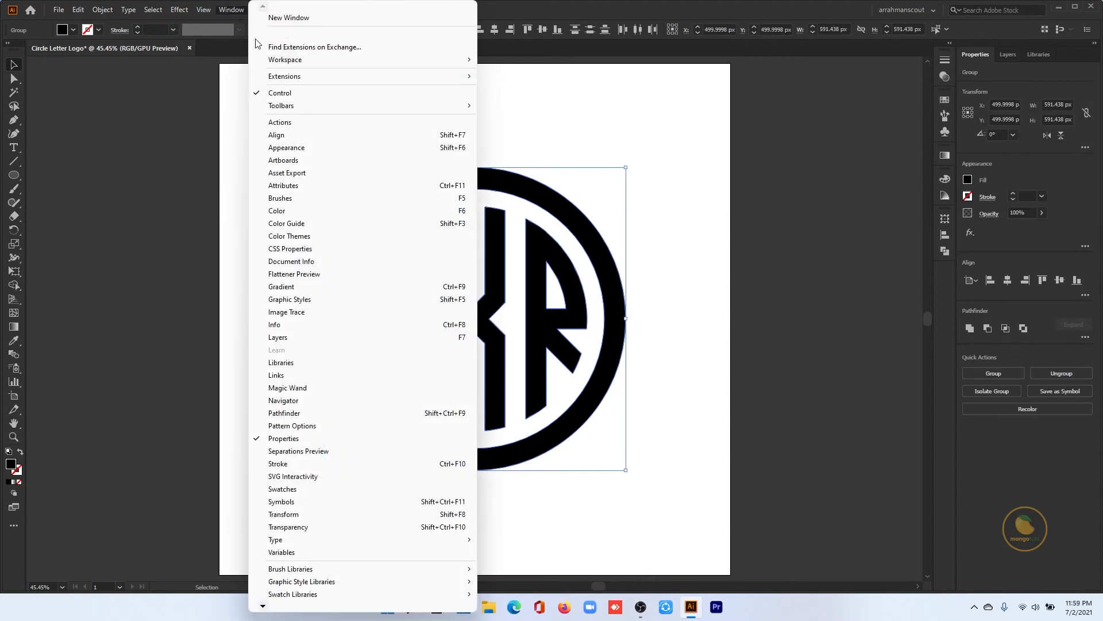
click(286, 286)
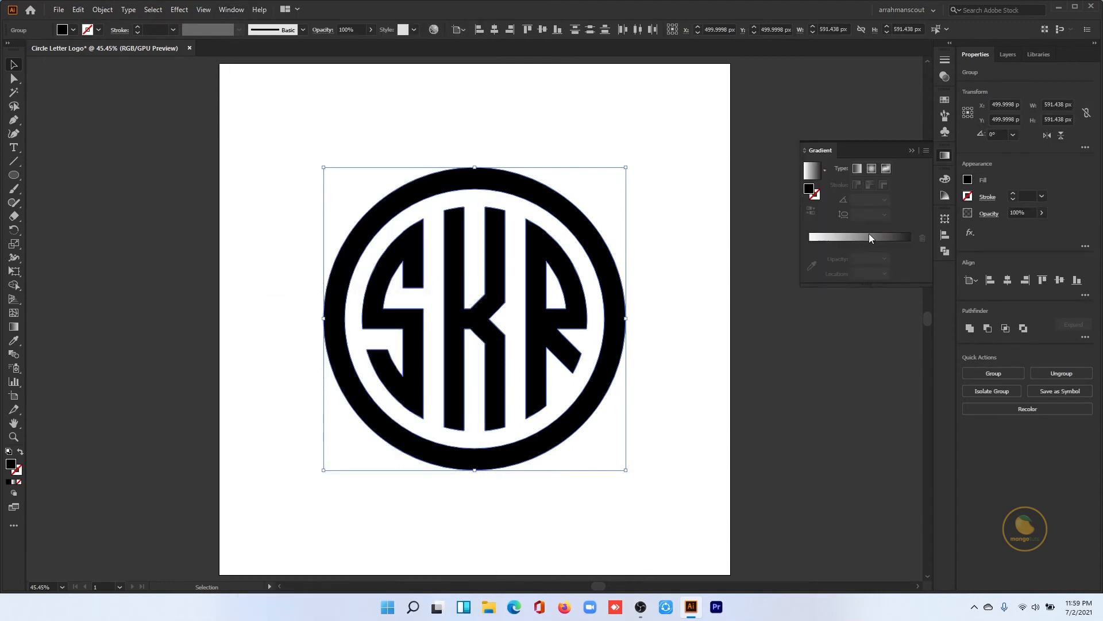
click(858, 169)
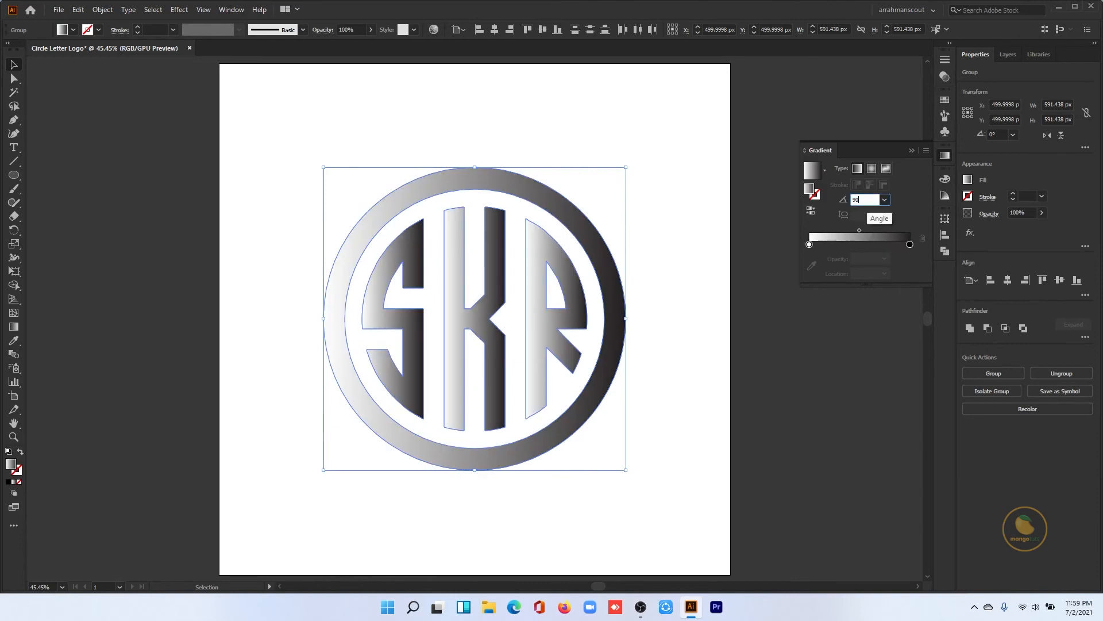
click(853, 199)
text(90)
key(Return)
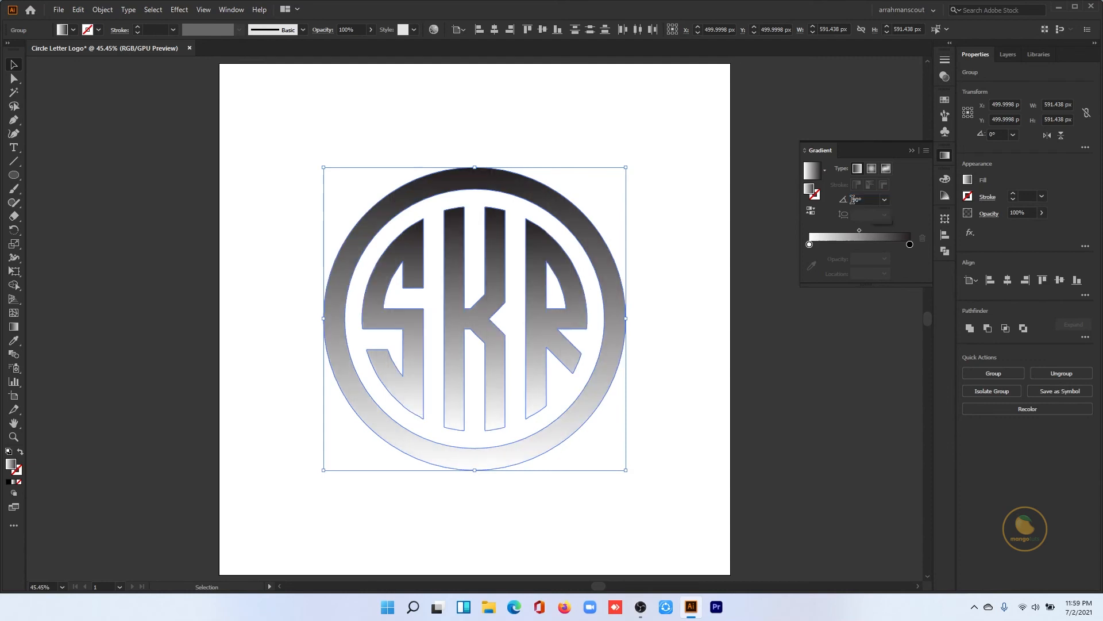
click(812, 211)
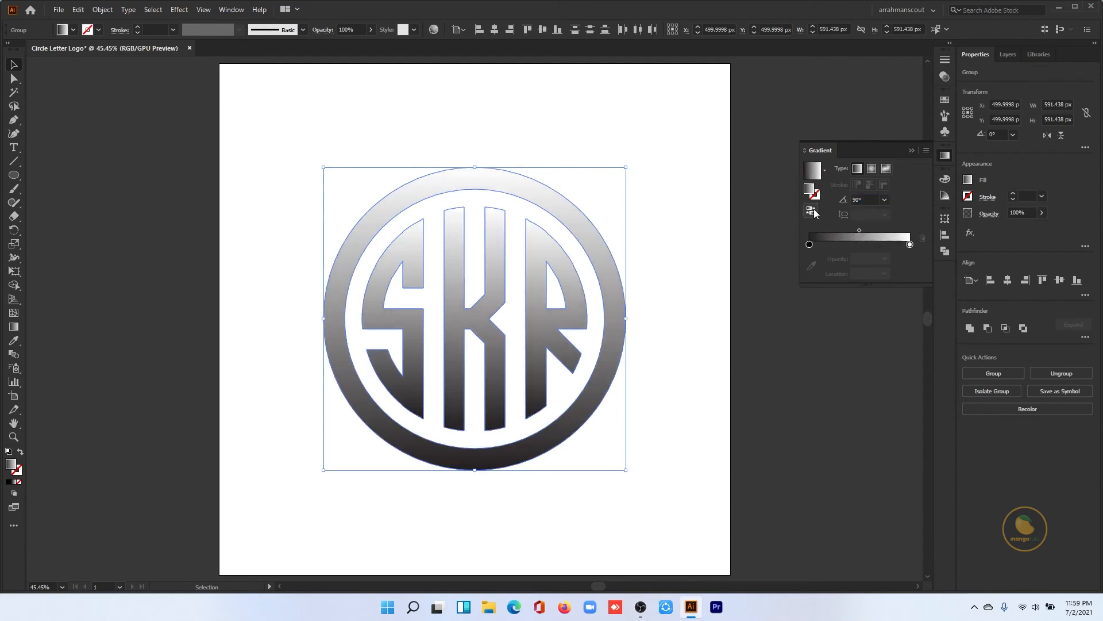
- Colour the gradient's black stop dark blue and its white stop pink (R=237 G=30 B=121)
double_click(809, 244)
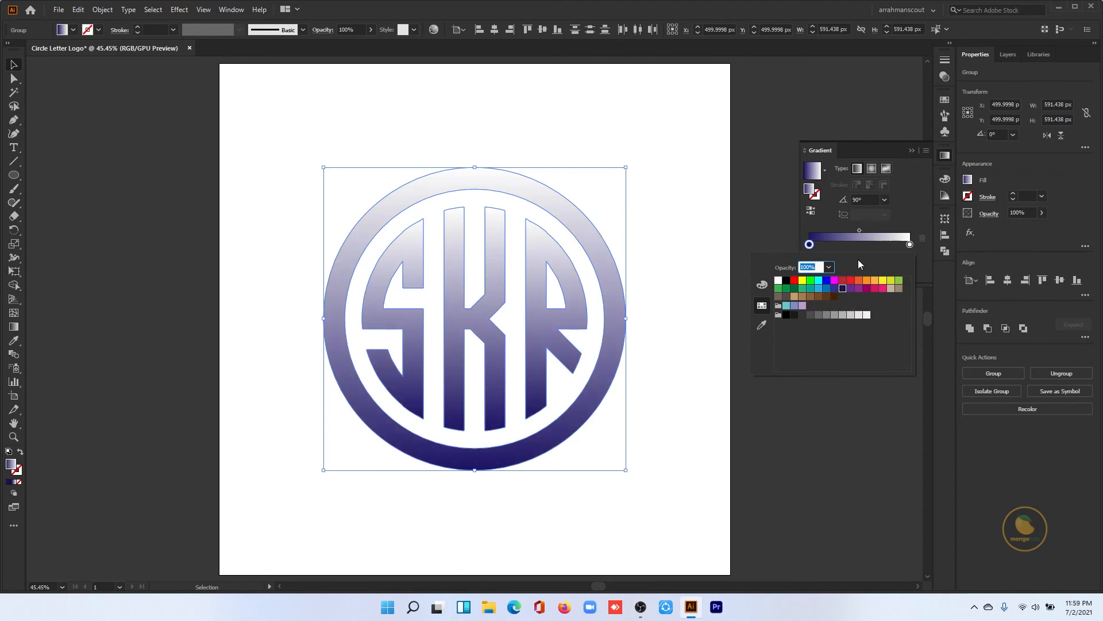
click(911, 245)
double_click(911, 245)
click(881, 290)
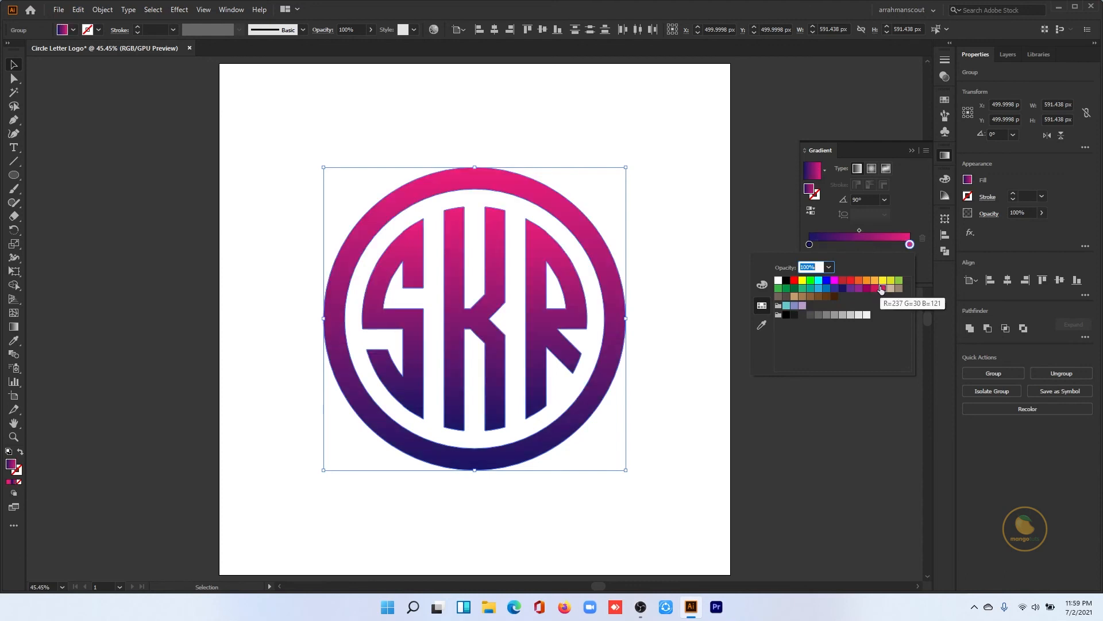
- Add a gradient stop at 50%, colour it dark magenta, and deselect the logo
click(861, 249)
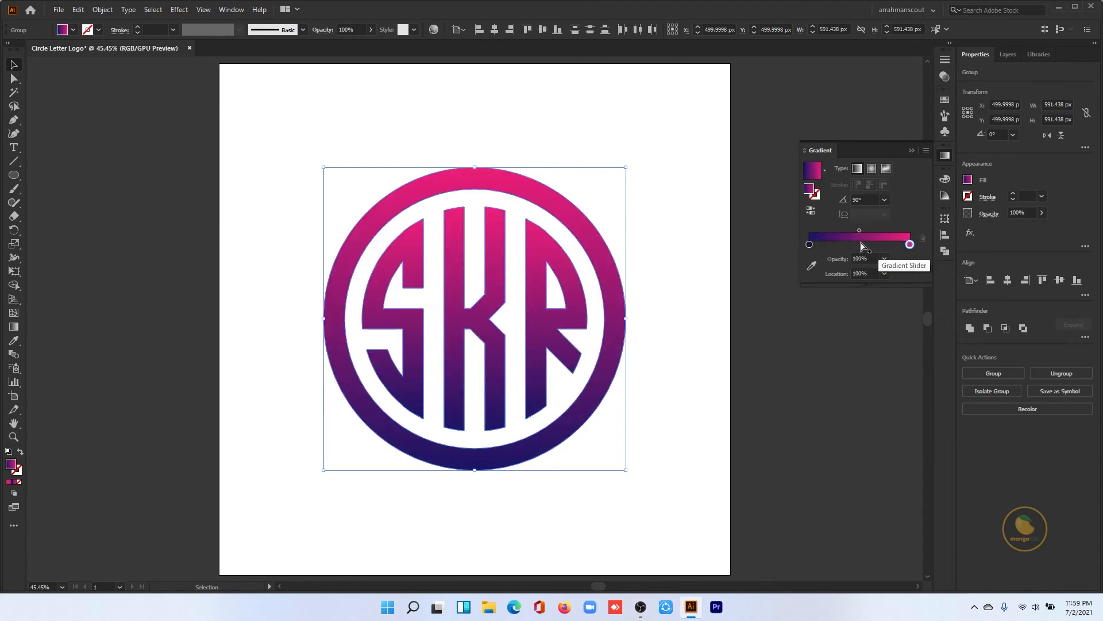
click(860, 245)
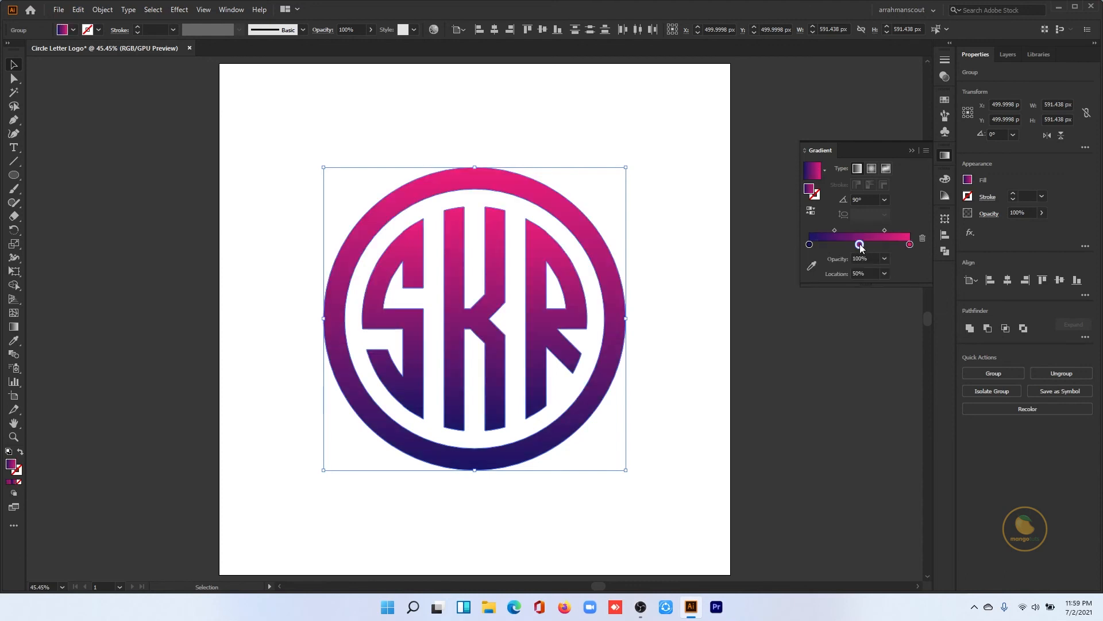
double_click(860, 245)
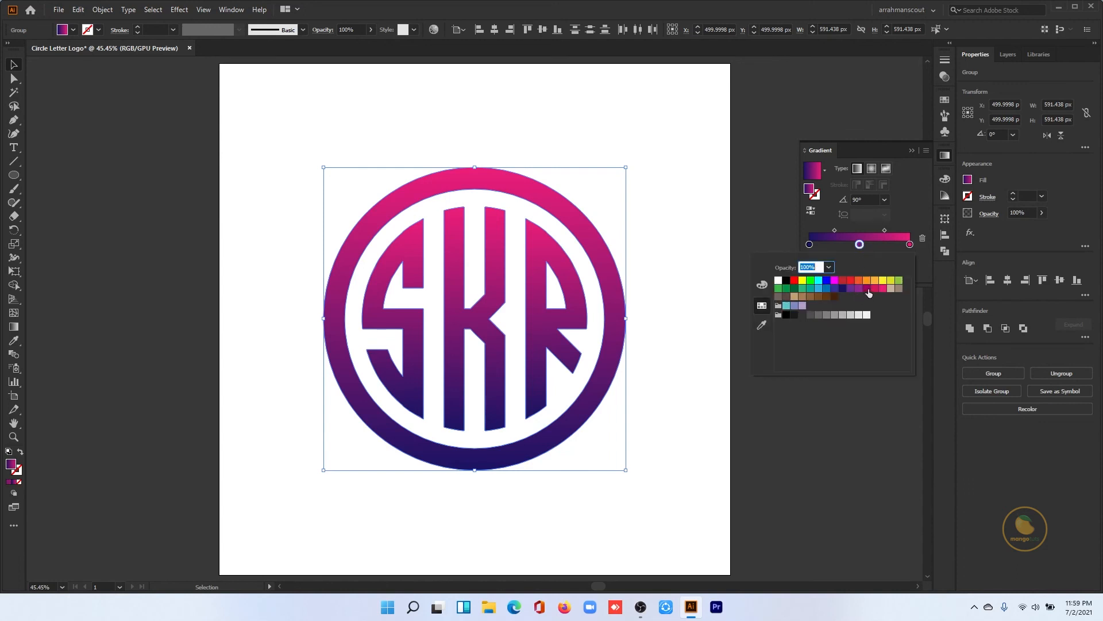
click(867, 289)
click(911, 150)
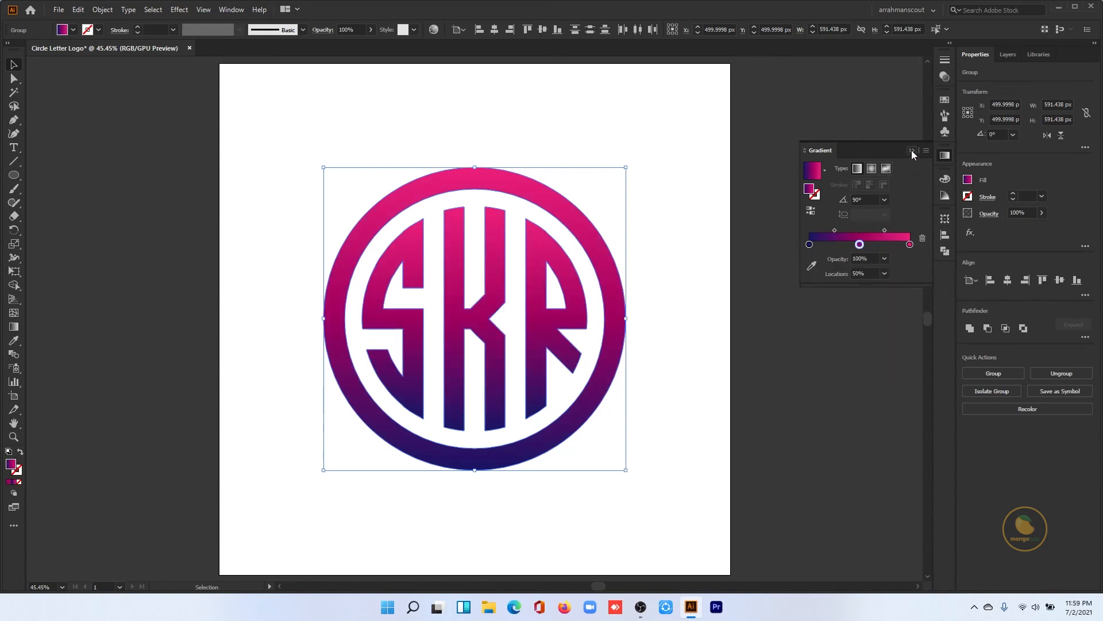
click(912, 150)
click(695, 278)
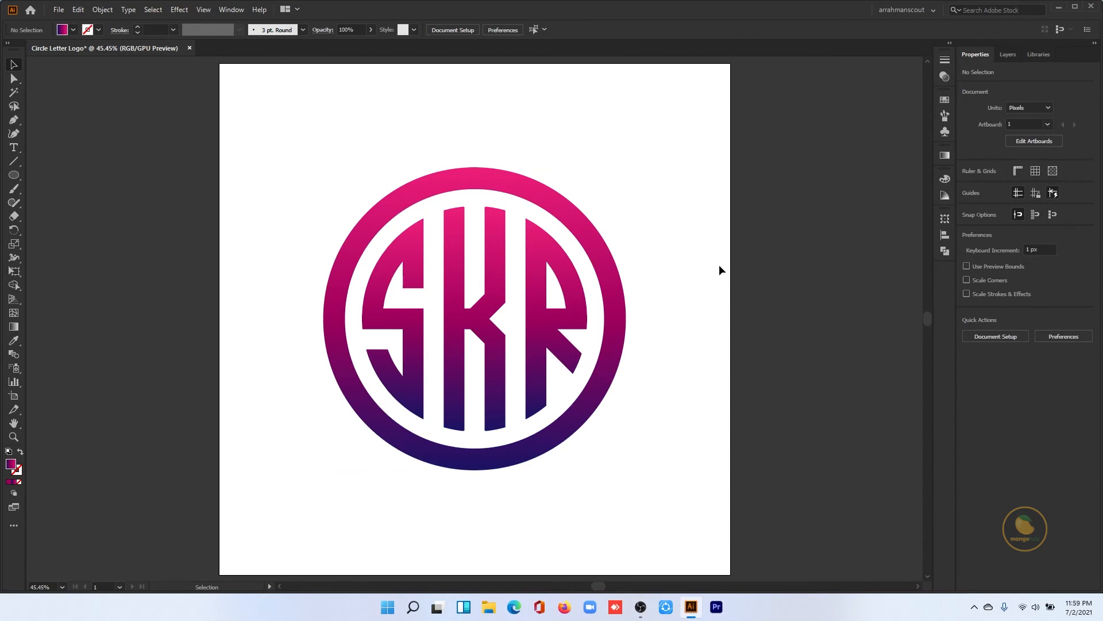